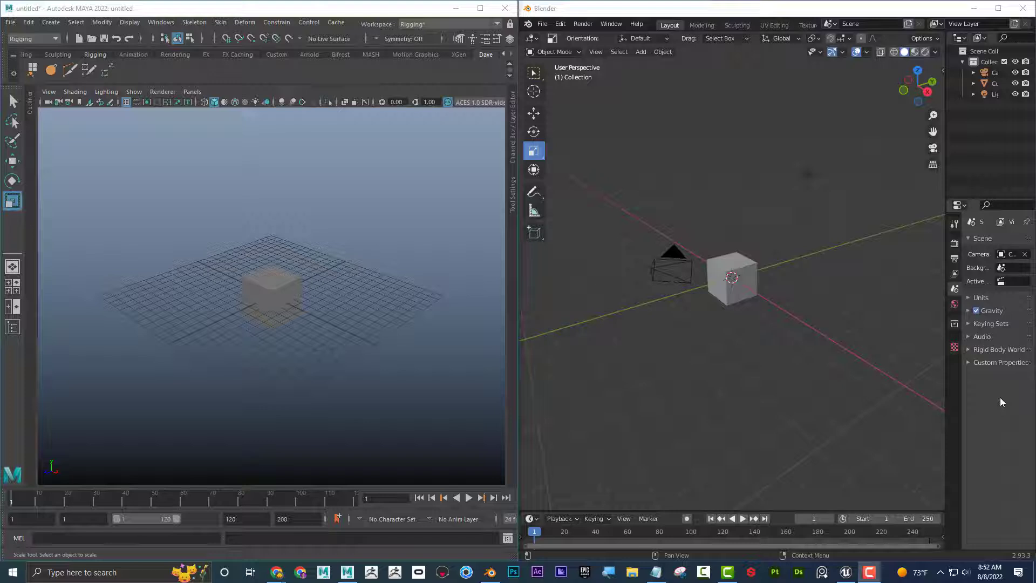
Maximize the Maya window and delete the existing cube from the scene.
{"action": "left_click", "coordinate": [479, 8]}
{"action": "left_click", "coordinate": [530, 268]}
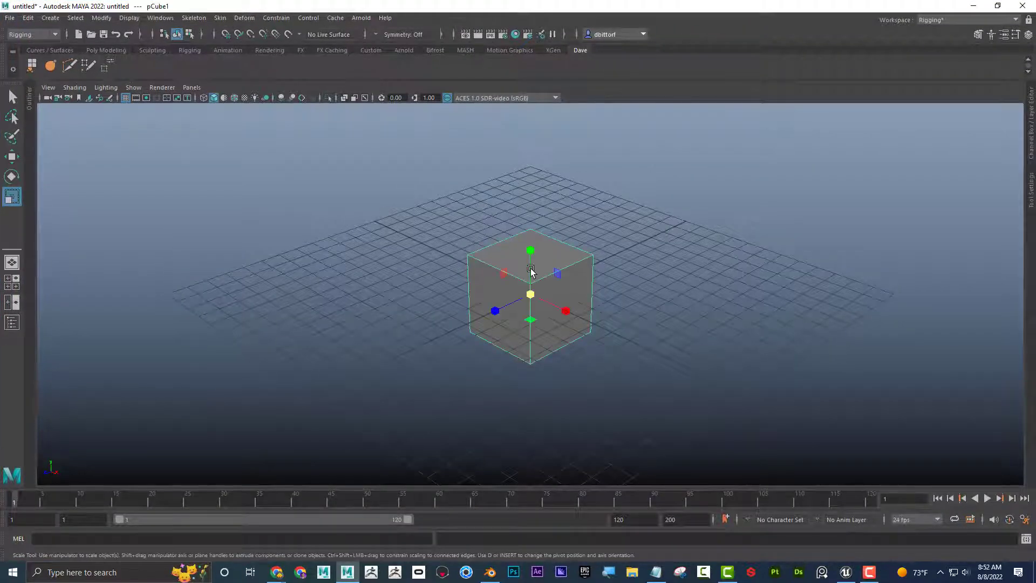
{"action": "key", "text": "Delete"}
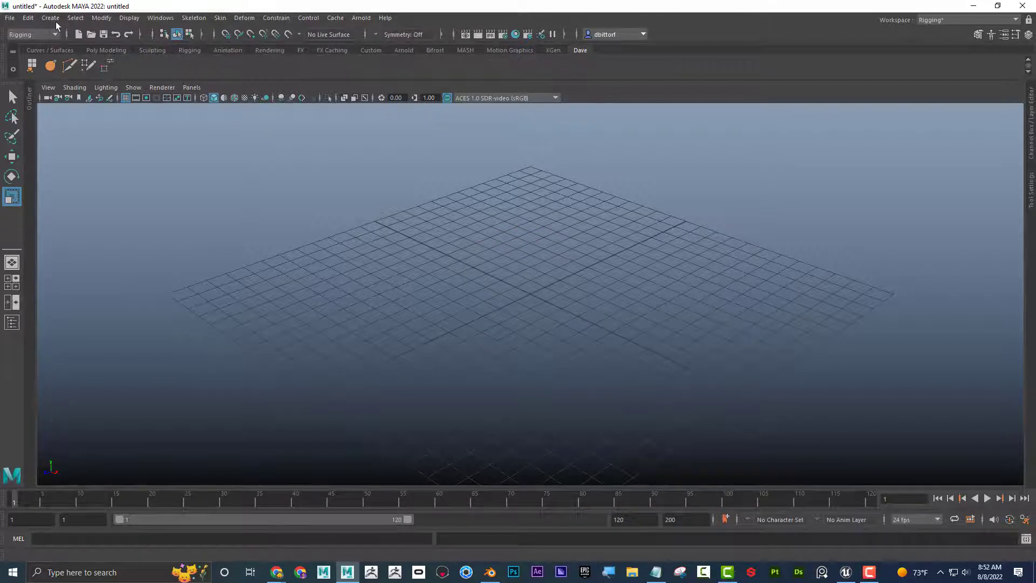
Create a default polygon cube and a default polygon sphere at the origin.
{"action": "left_click", "coordinate": [51, 18]}
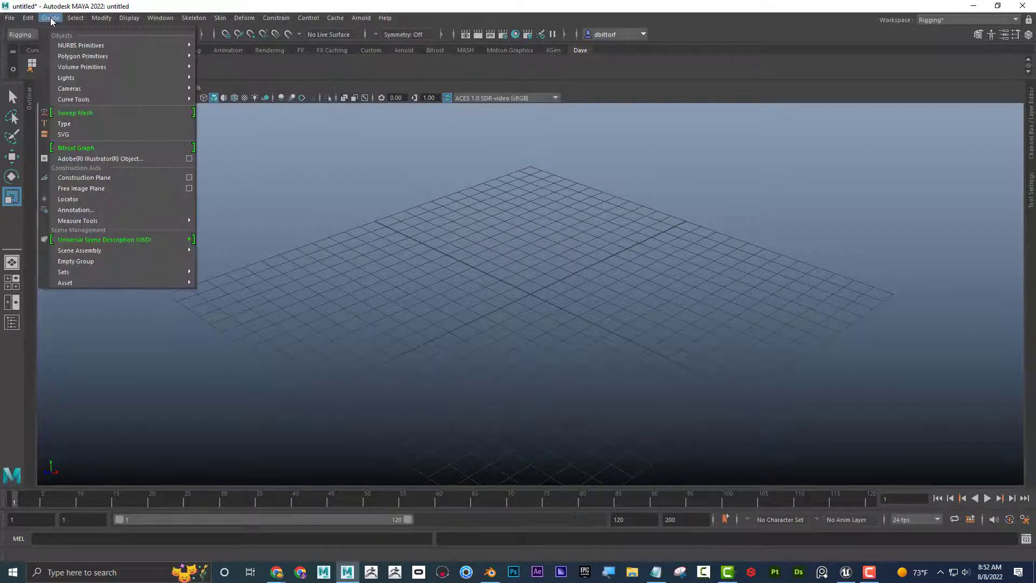
{"action": "mouse_move", "coordinate": [75, 57]}
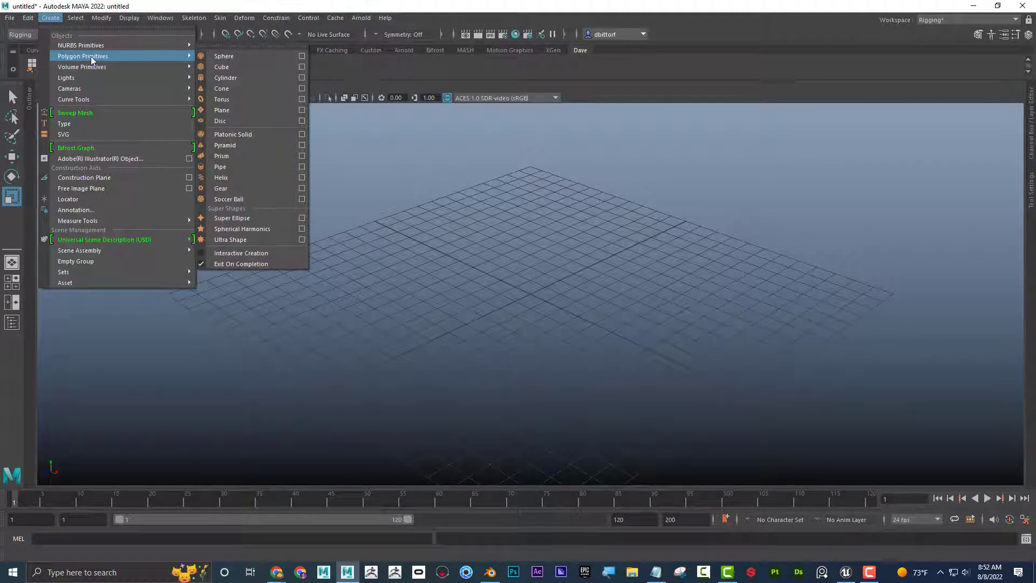
{"action": "left_click", "coordinate": [257, 68]}
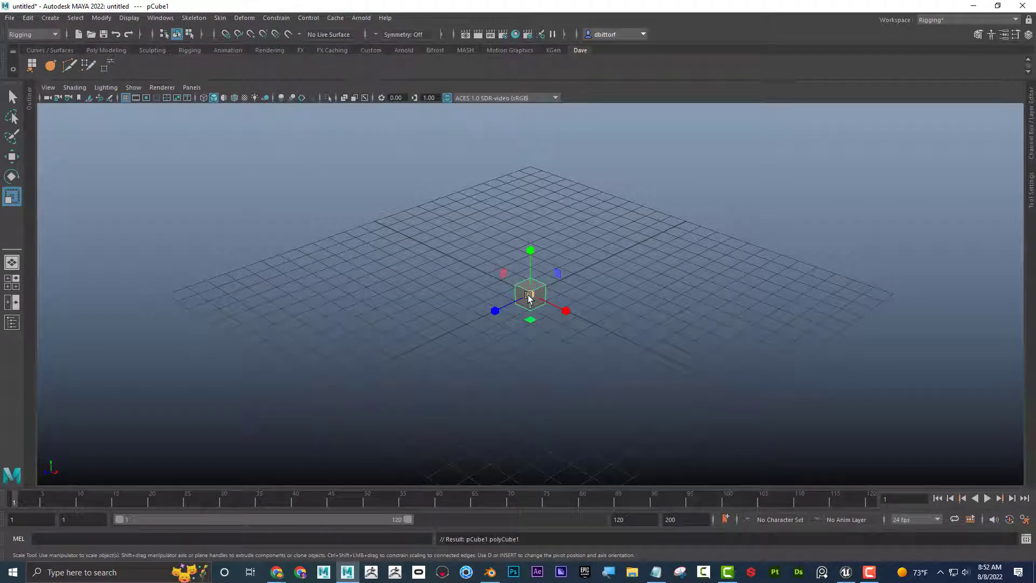
{"action": "left_click", "coordinate": [51, 18]}
{"action": "mouse_move", "coordinate": [108, 56]}
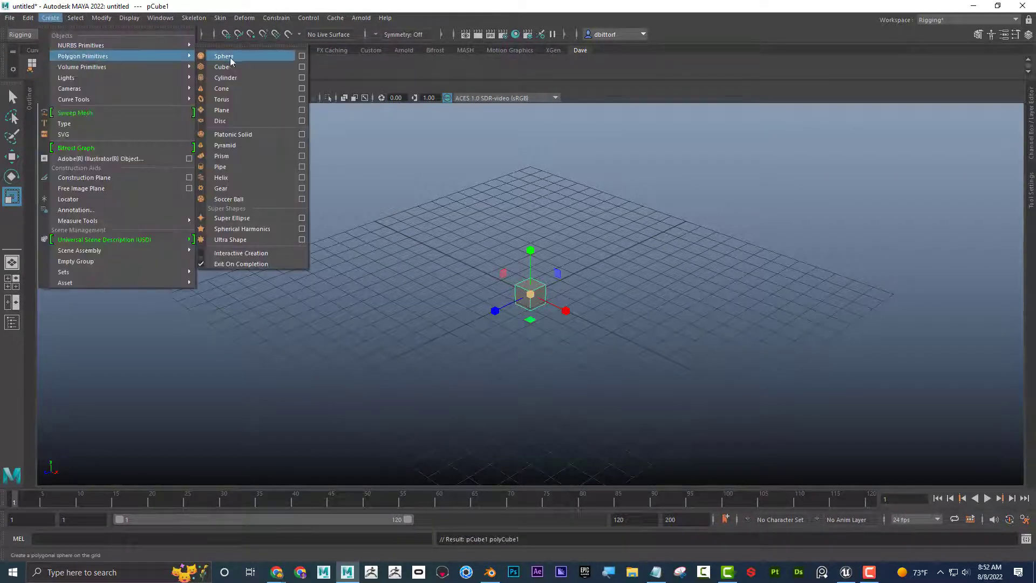
{"action": "left_click", "coordinate": [235, 60]}
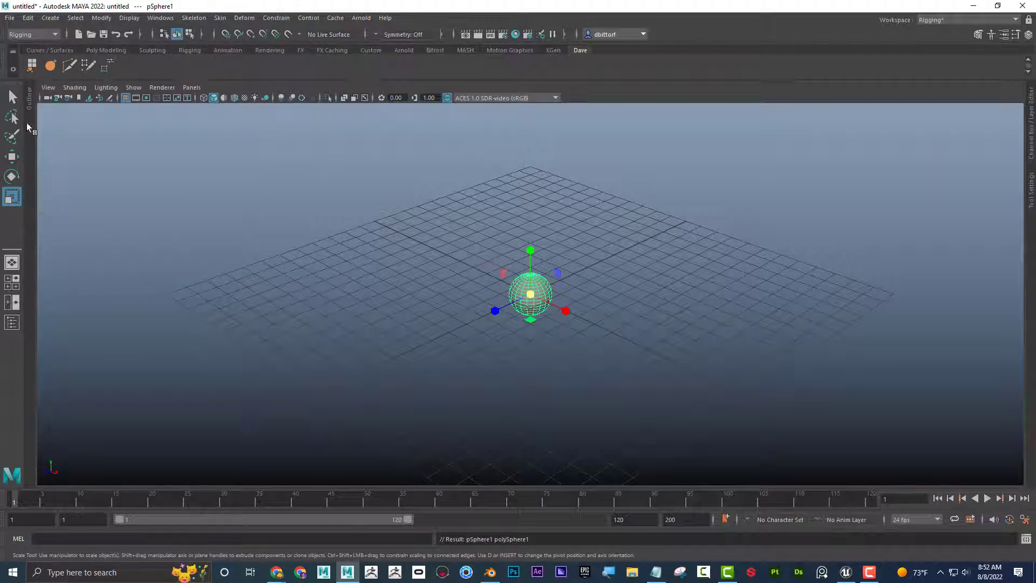
Move the sphere away from the origin along negative X and the cube to about -8.9 in Z.
{"action": "left_click", "coordinate": [18, 161]}
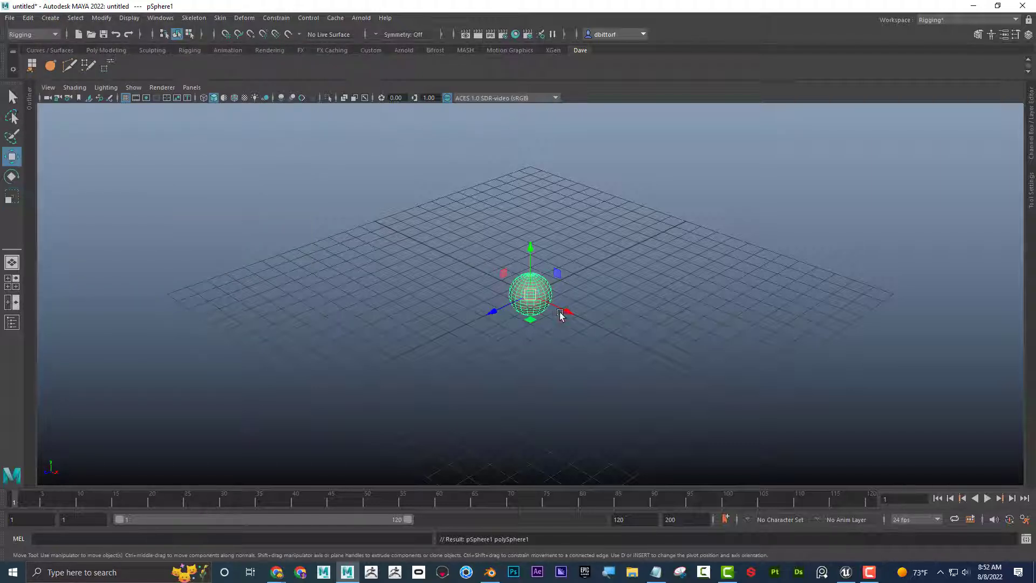
{"action": "left_click_drag", "start_coordinate": [565, 312], "coordinate": [452, 258]}
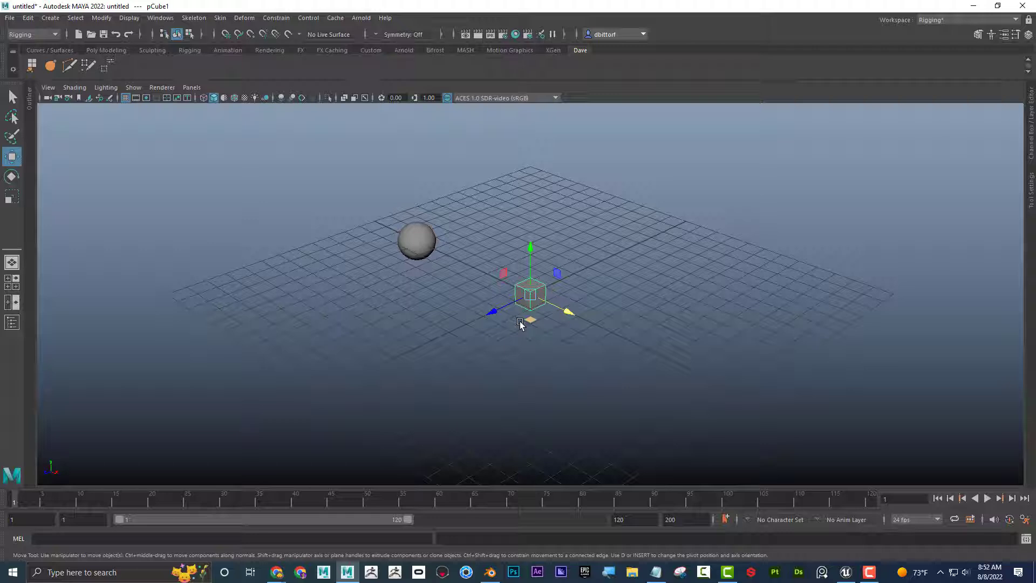
{"action": "left_click_drag", "start_coordinate": [519, 323], "coordinate": [599, 264]}
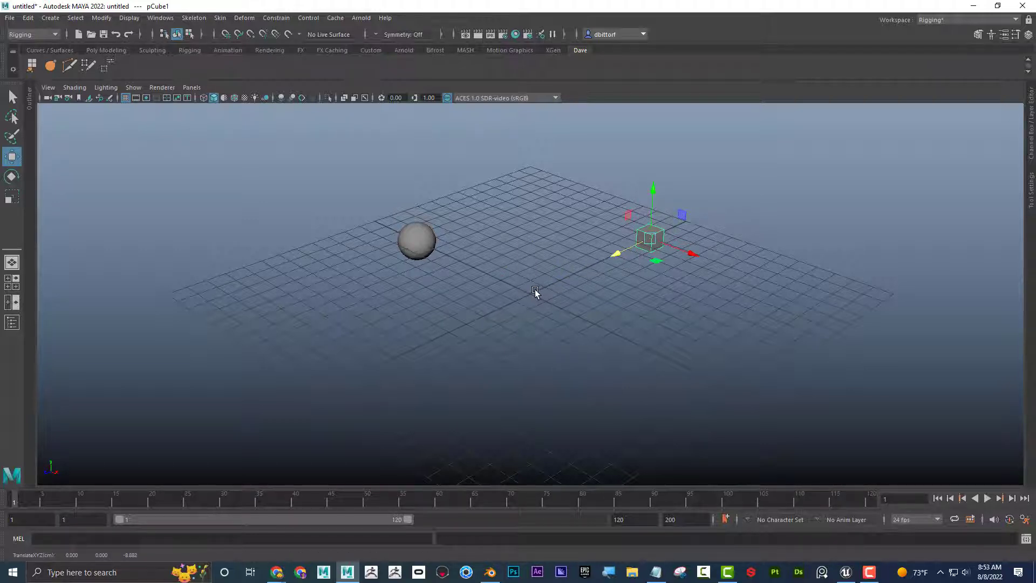
Turn on Interactive Creation for polygon primitives.
{"action": "left_click", "coordinate": [50, 18]}
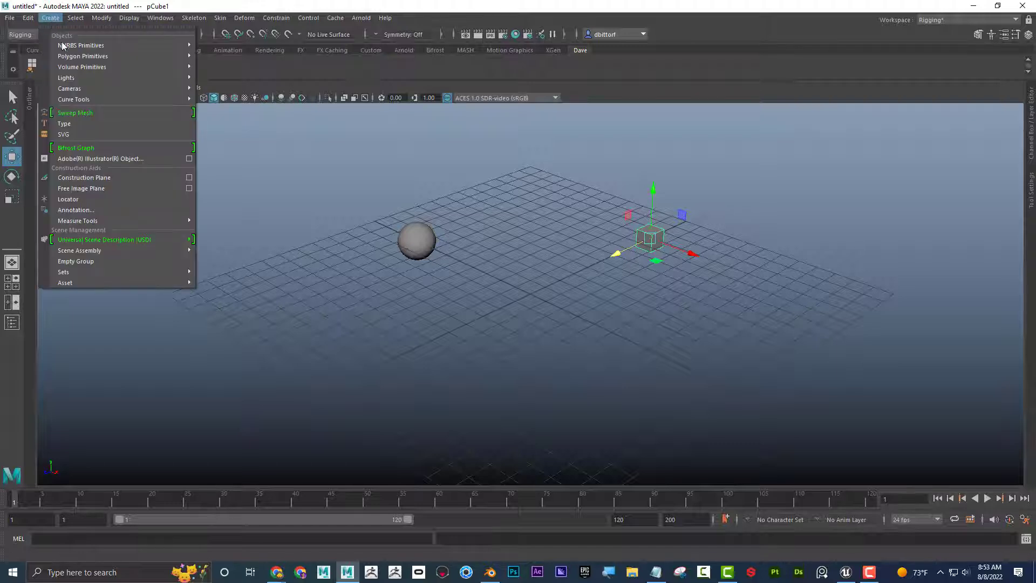
{"action": "mouse_move", "coordinate": [72, 58]}
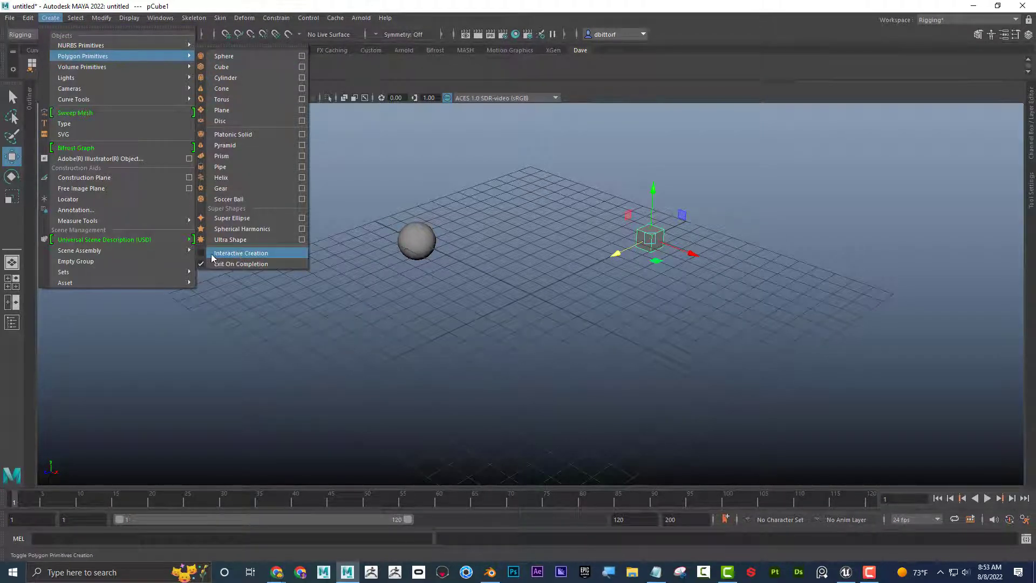
{"action": "left_click", "coordinate": [241, 253]}
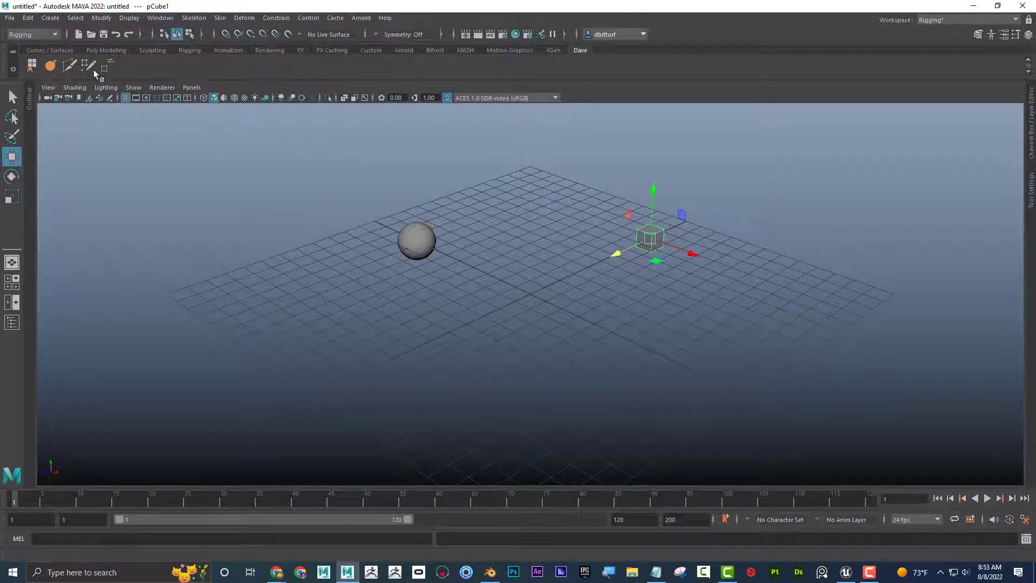
Draw a large polygon cube interactively on the grid and move it along negative X, beyond the small sphere.
{"action": "left_click", "coordinate": [51, 17]}
{"action": "mouse_move", "coordinate": [81, 56]}
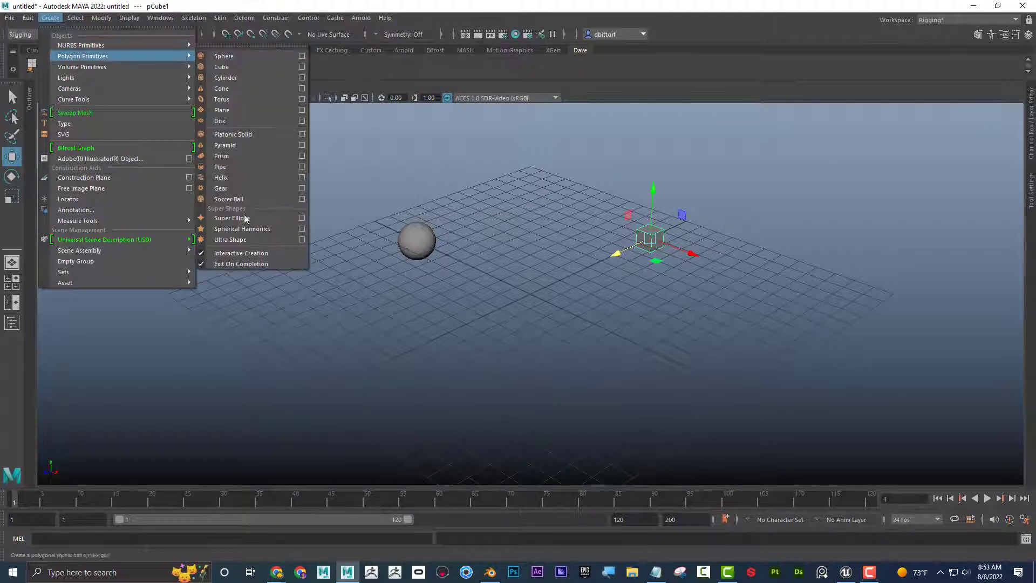
{"action": "left_click", "coordinate": [236, 70]}
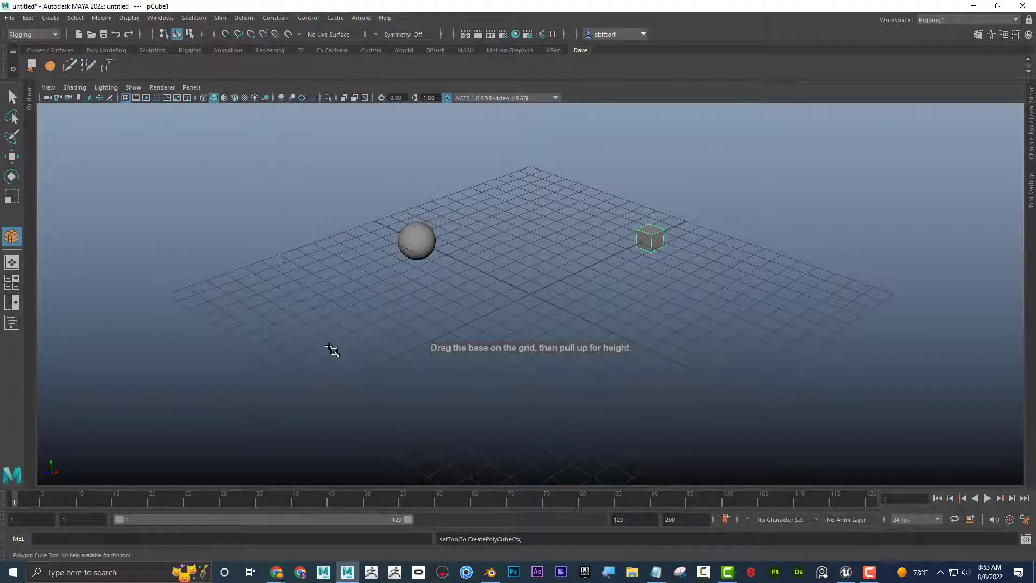
{"action": "left_click_drag", "start_coordinate": [323, 355], "coordinate": [516, 274]}
{"action": "left_click_drag", "start_coordinate": [432, 323], "coordinate": [286, 243]}
Draw a large polygon sphere interactively on the front right part of the grid.
{"action": "left_click", "coordinate": [48, 19]}
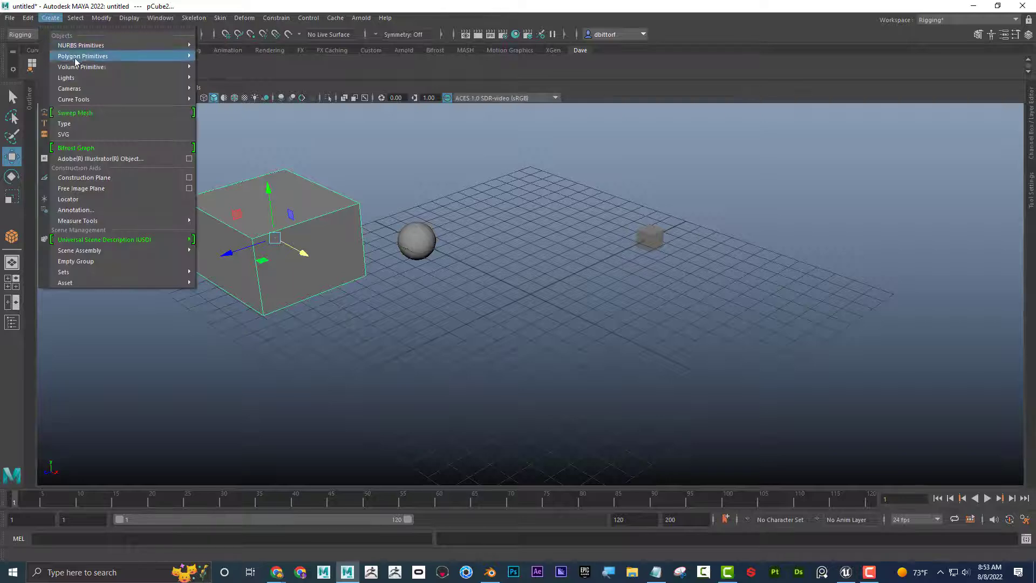
{"action": "mouse_move", "coordinate": [86, 56]}
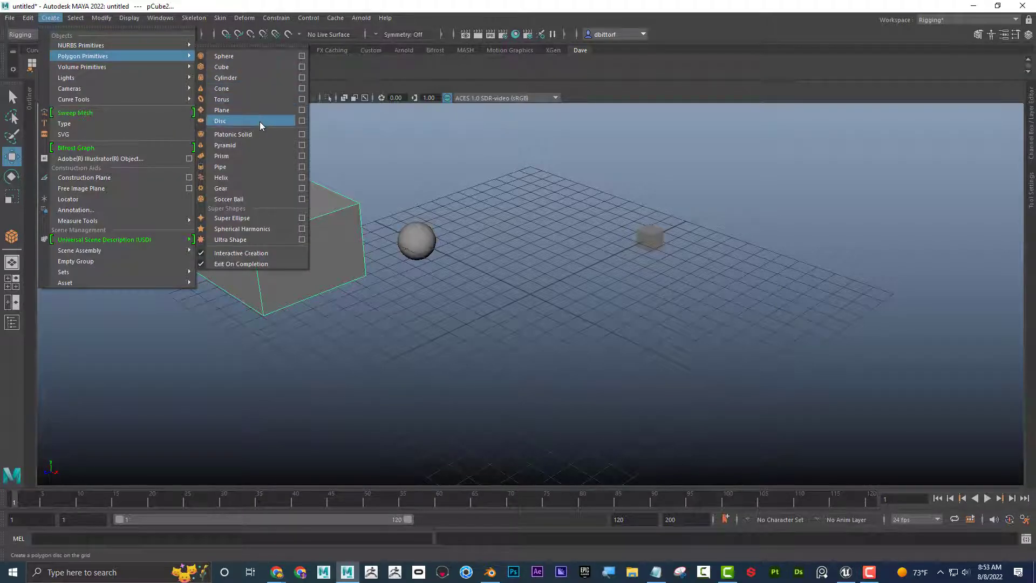
{"action": "left_click", "coordinate": [252, 61]}
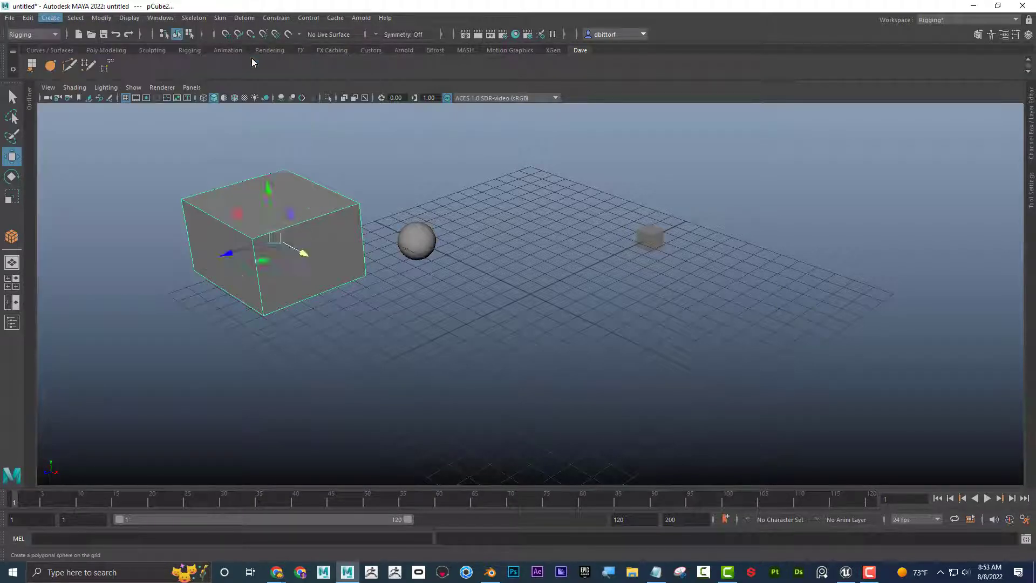
{"action": "left_click_drag", "start_coordinate": [704, 320], "coordinate": [752, 359]}
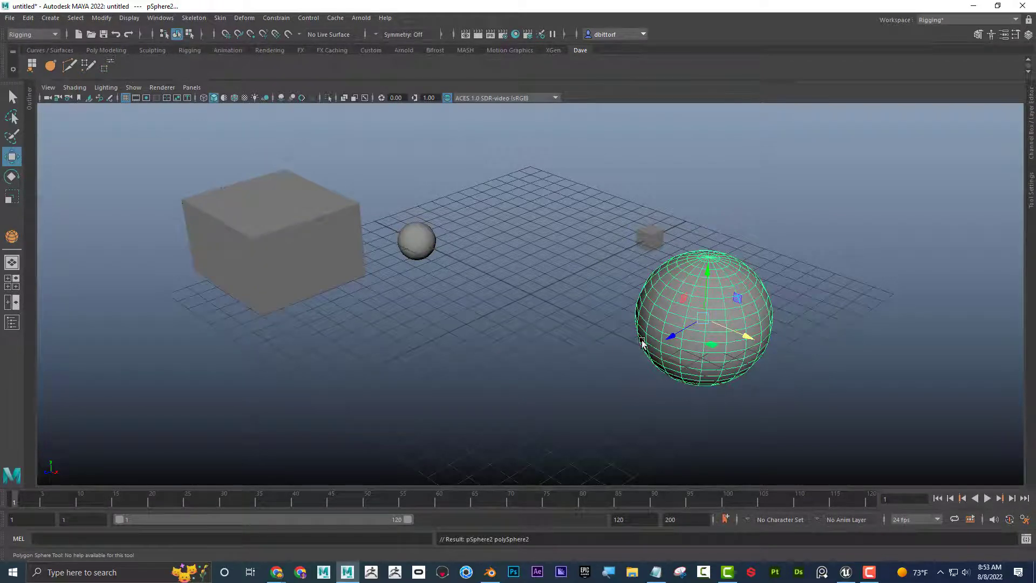
{"action": "left_click_drag", "start_coordinate": [636, 351], "coordinate": [687, 286], "text": "alt"}
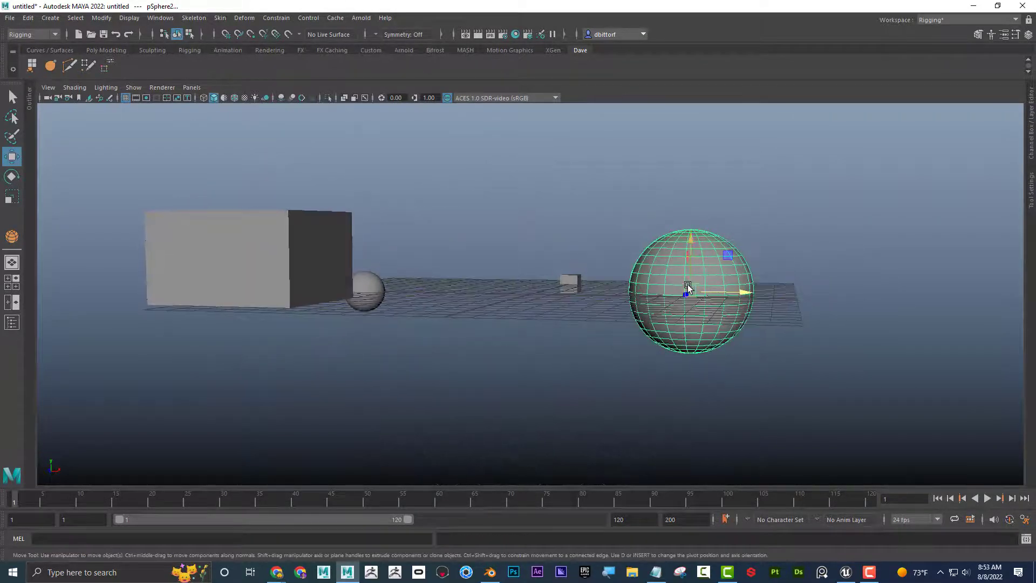
{"action": "left_click_drag", "start_coordinate": [308, 295], "coordinate": [333, 262], "text": "alt"}
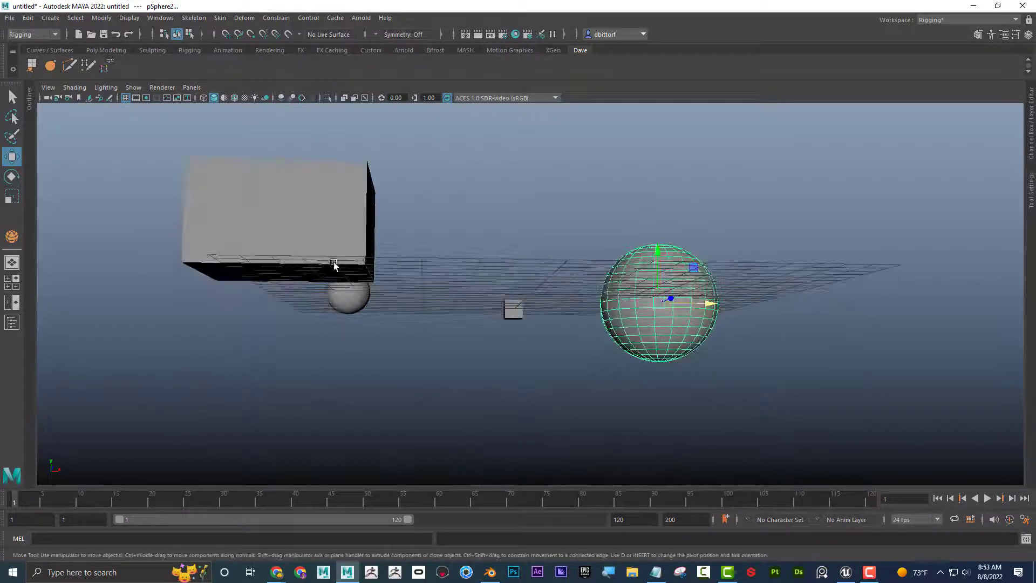
{"action": "left_click_drag", "start_coordinate": [549, 280], "coordinate": [430, 295], "text": "alt"}
{"action": "middle_click_drag", "start_coordinate": [429, 295], "coordinate": [468, 316], "text": "alt"}
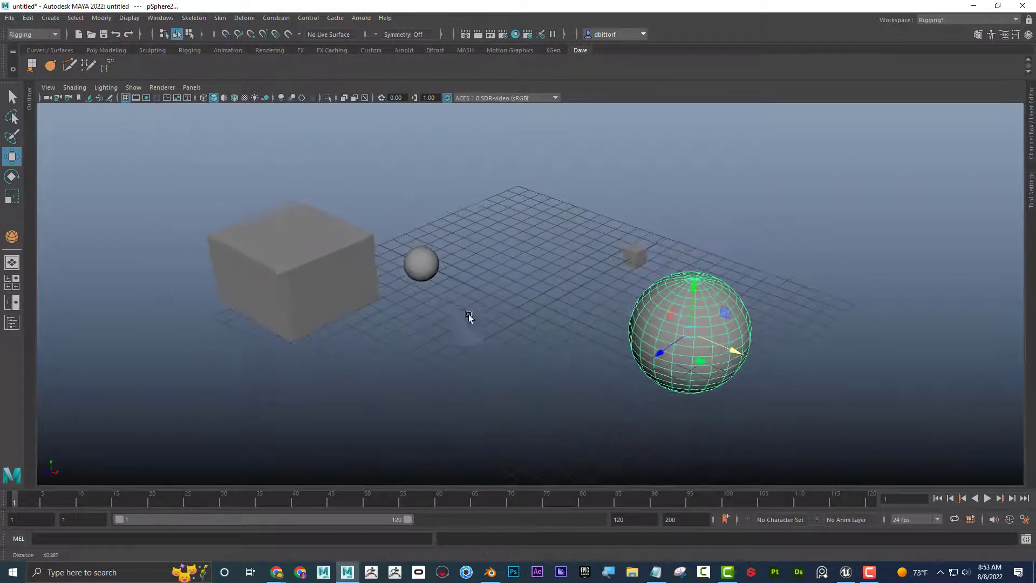
{"action": "left_click_drag", "start_coordinate": [468, 315], "coordinate": [454, 281], "text": "alt"}
{"action": "middle_click_drag", "start_coordinate": [455, 281], "coordinate": [425, 277], "text": "alt"}
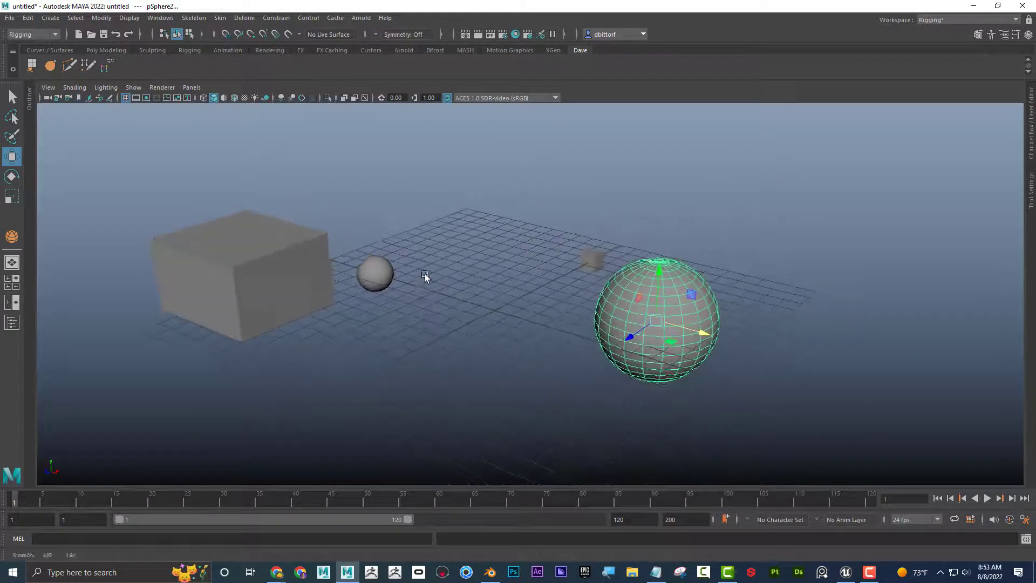
Turn off Interactive Creation for polygon primitives and create a default polygon cube at the origin.
{"action": "left_click", "coordinate": [50, 18]}
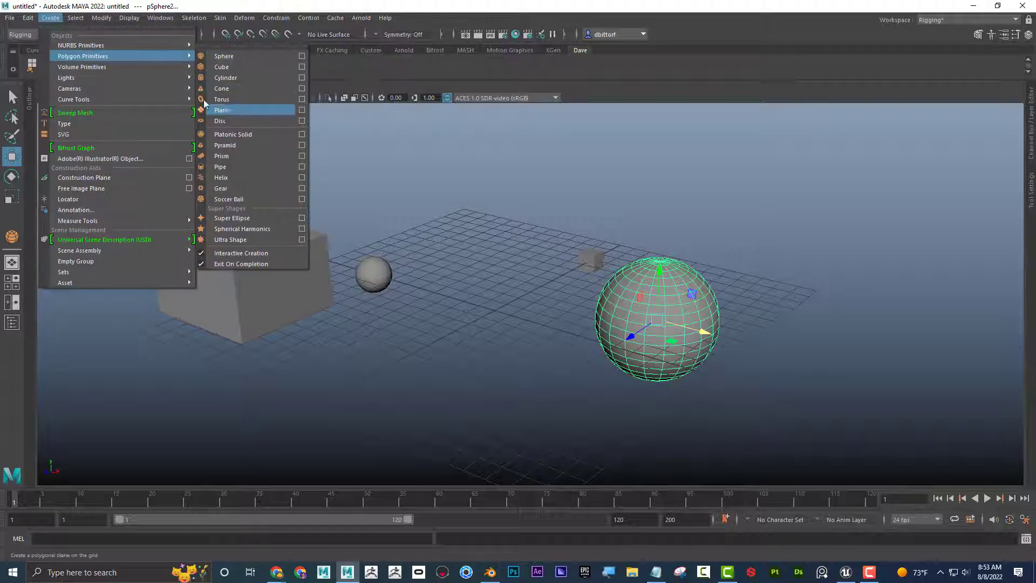
{"action": "mouse_move", "coordinate": [167, 54]}
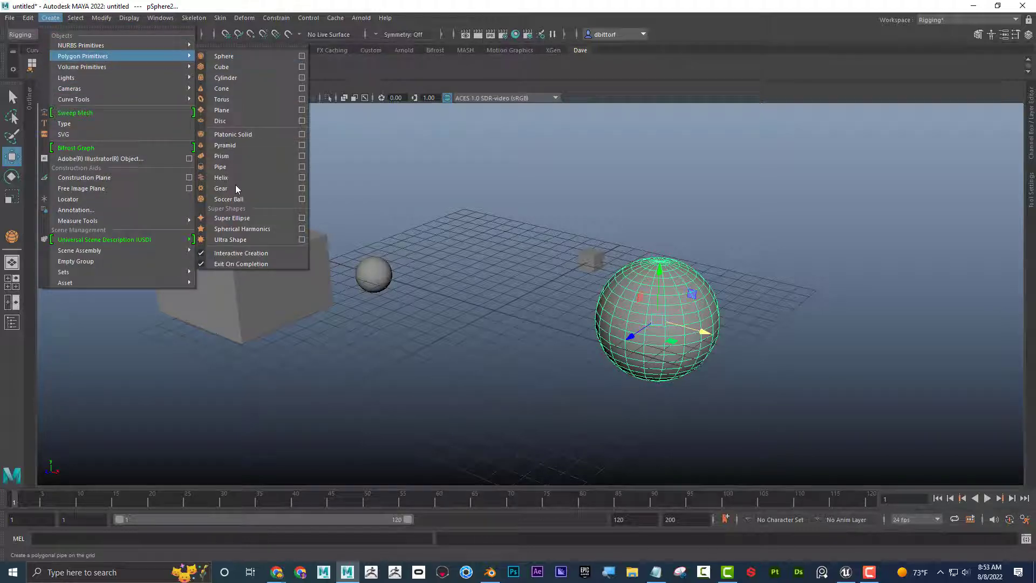
{"action": "left_click", "coordinate": [201, 253]}
{"action": "left_click", "coordinate": [50, 18]}
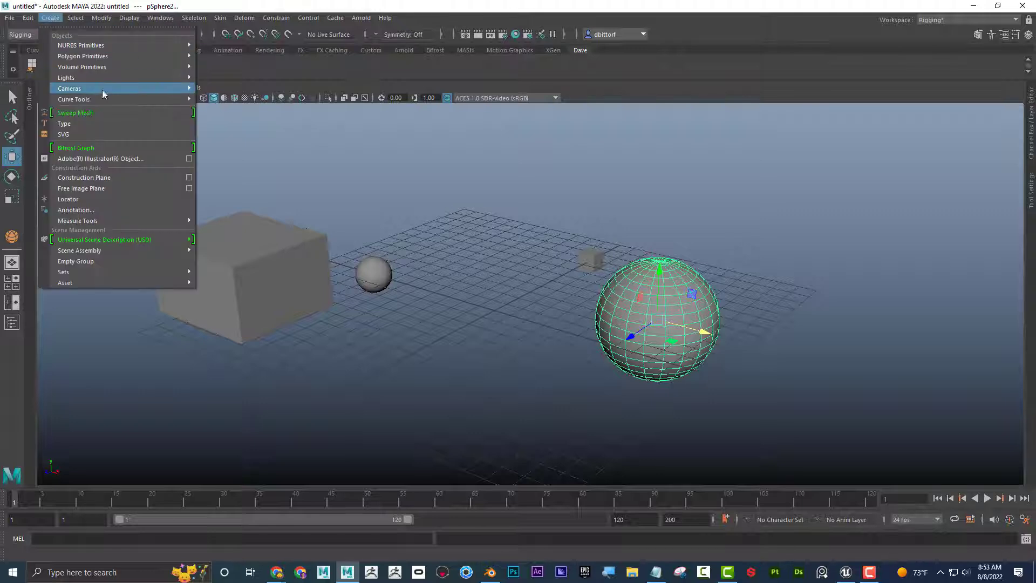
{"action": "mouse_move", "coordinate": [162, 56]}
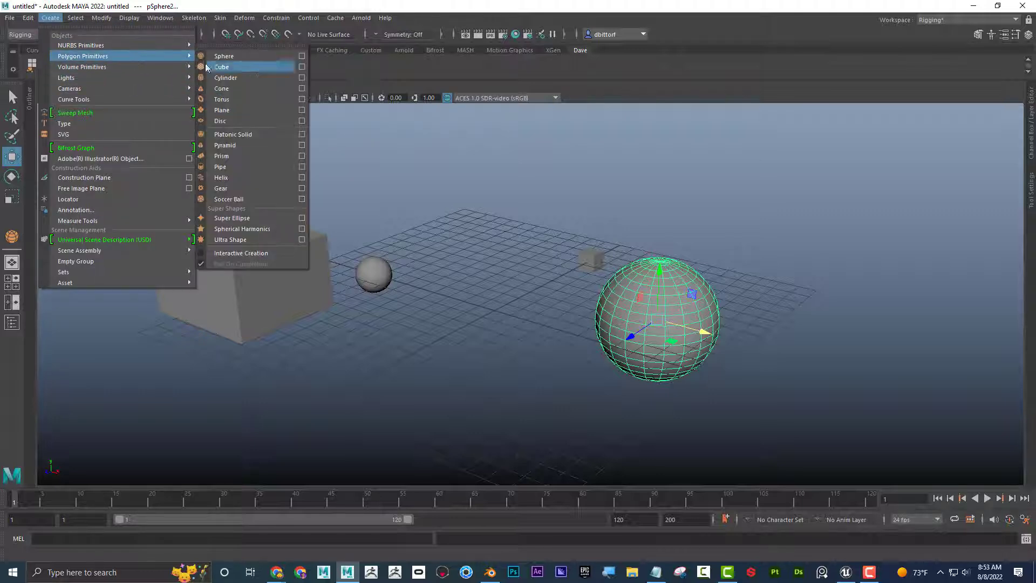
{"action": "left_click", "coordinate": [247, 67]}
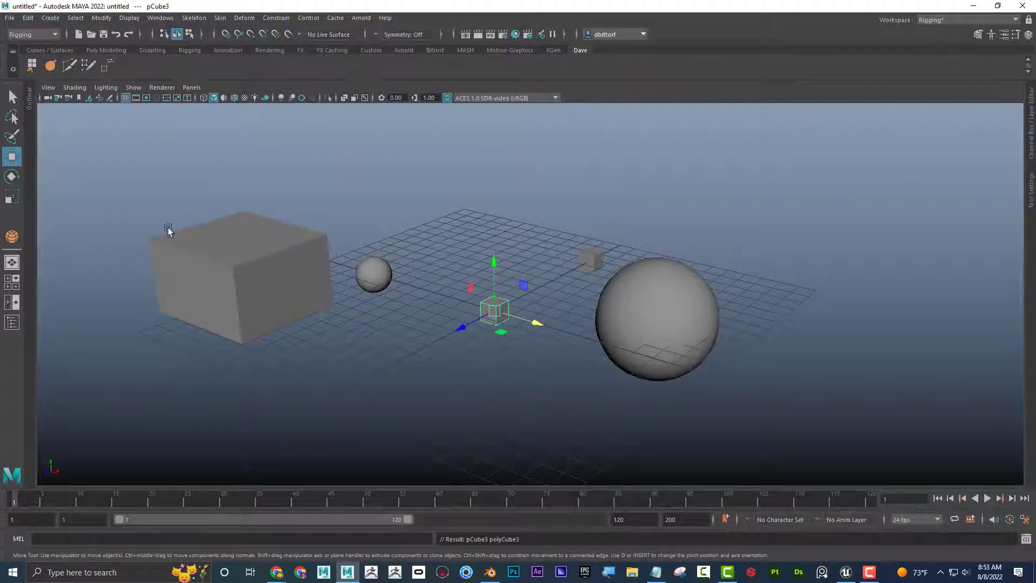
Set the Subdivisions Width, Height and Depth of the new cube at the origin to 9.
{"action": "left_click", "coordinate": [1031, 124]}
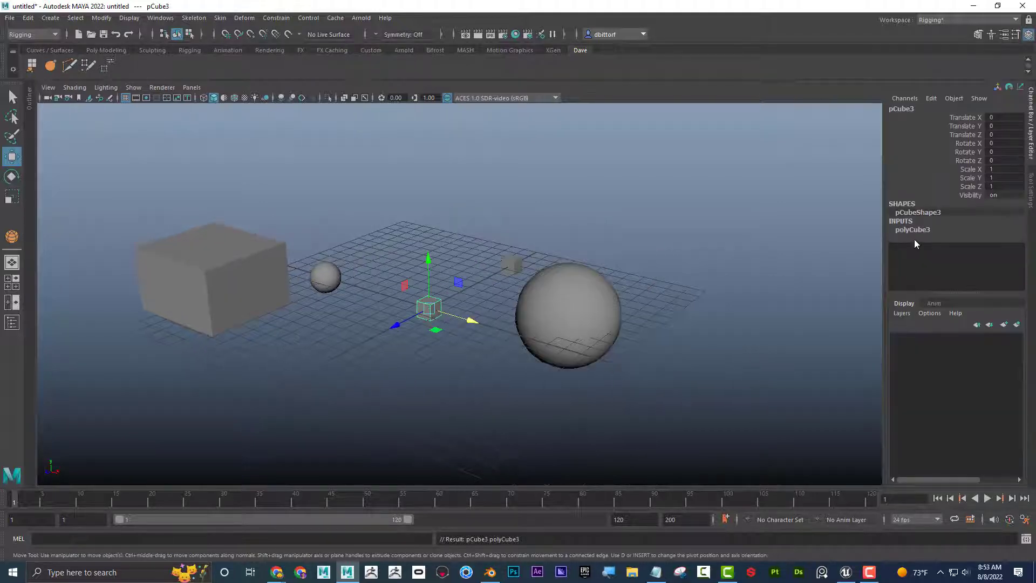
{"action": "left_click", "coordinate": [911, 229]}
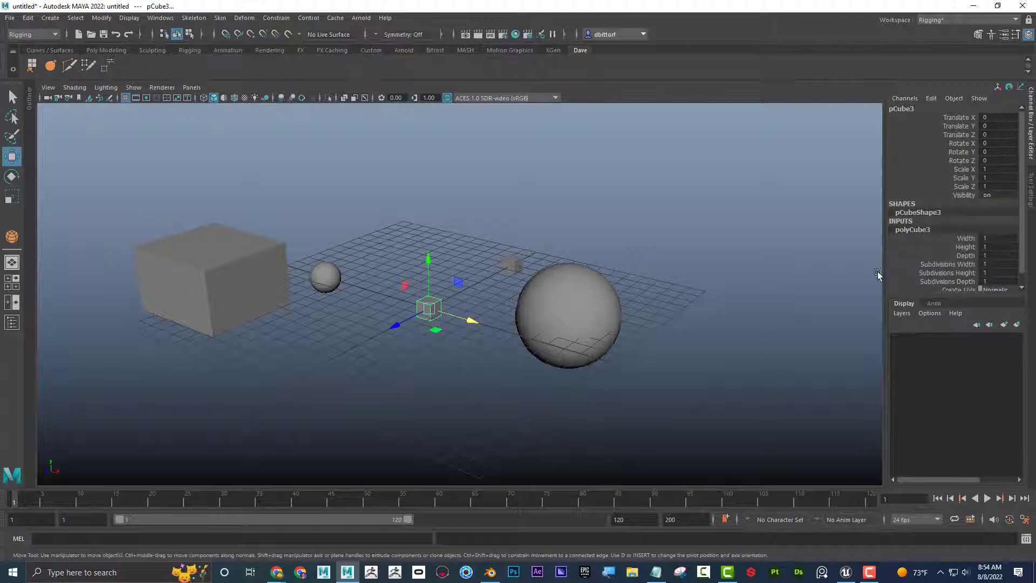
{"action": "left_click_drag", "start_coordinate": [965, 264], "coordinate": [970, 284]}
{"action": "right_click_drag", "start_coordinate": [361, 310], "coordinate": [842, 332], "text": "alt"}
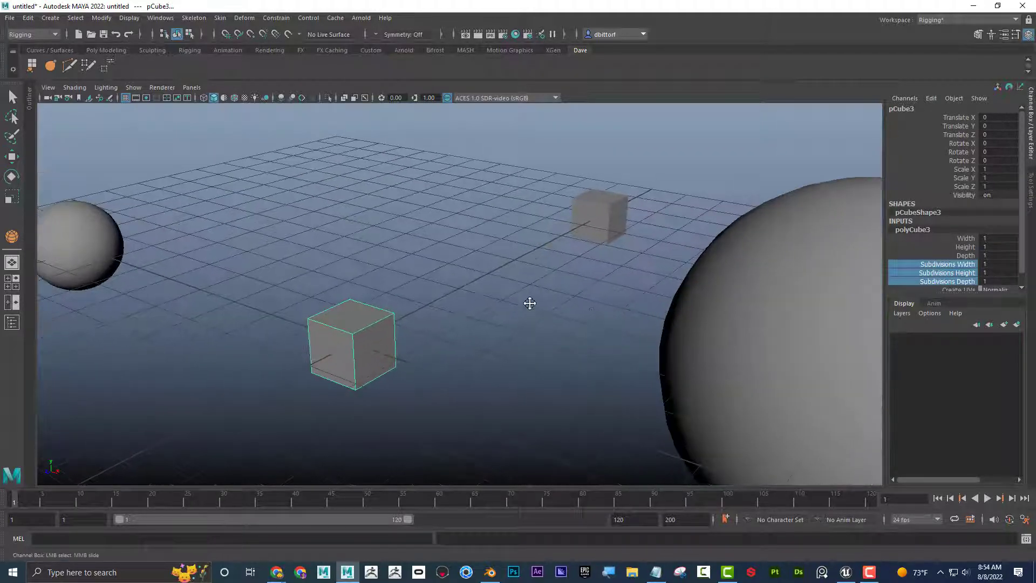
{"action": "middle_click_drag", "start_coordinate": [529, 303], "coordinate": [604, 244], "text": "alt"}
{"action": "right_click_drag", "start_coordinate": [550, 263], "coordinate": [842, 280], "text": "alt"}
{"action": "middle_click_drag", "start_coordinate": [572, 291], "coordinate": [582, 287], "text": "alt"}
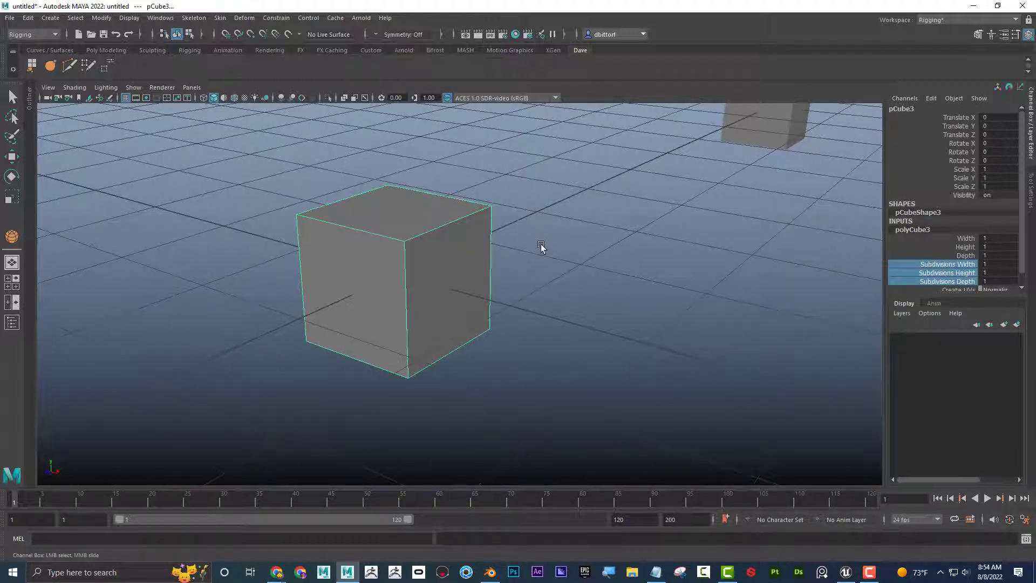
{"action": "middle_click_drag", "start_coordinate": [542, 244], "coordinate": [584, 259]}
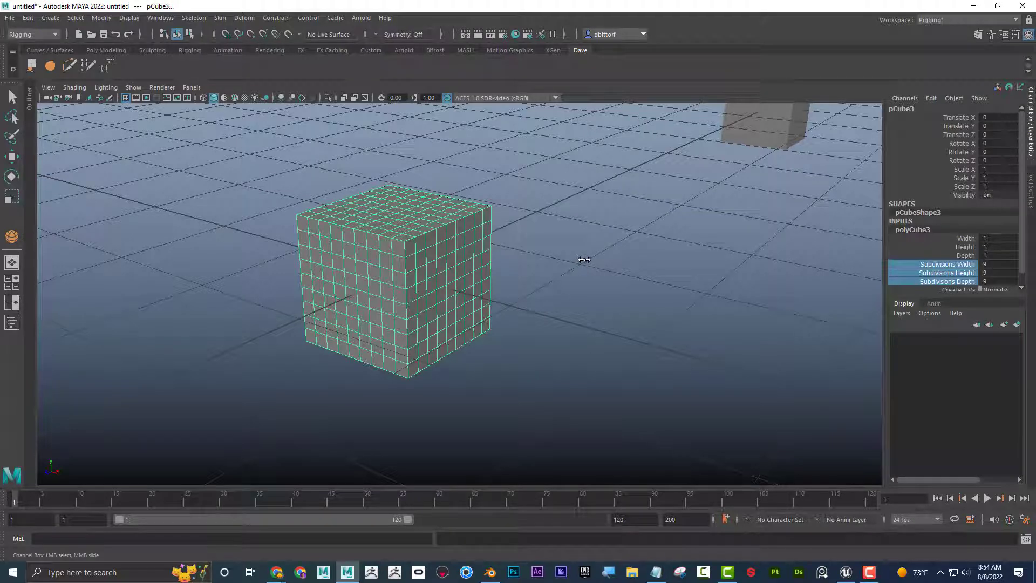
Set only the Subdivisions Width of the subdivided cube to 10.
{"action": "left_click", "coordinate": [965, 265]}
{"action": "scroll", "coordinate": [688, 238], "scroll_direction": "down", "scroll_amount": 2}
{"action": "mouse_move", "coordinate": [688, 238]}
{"action": "middle_mouse_down"}
{"action": "mouse_move", "coordinate": [787, 242]}
{"action": "mouse_move", "coordinate": [686, 241]}
{"action": "middle_mouse_up"}
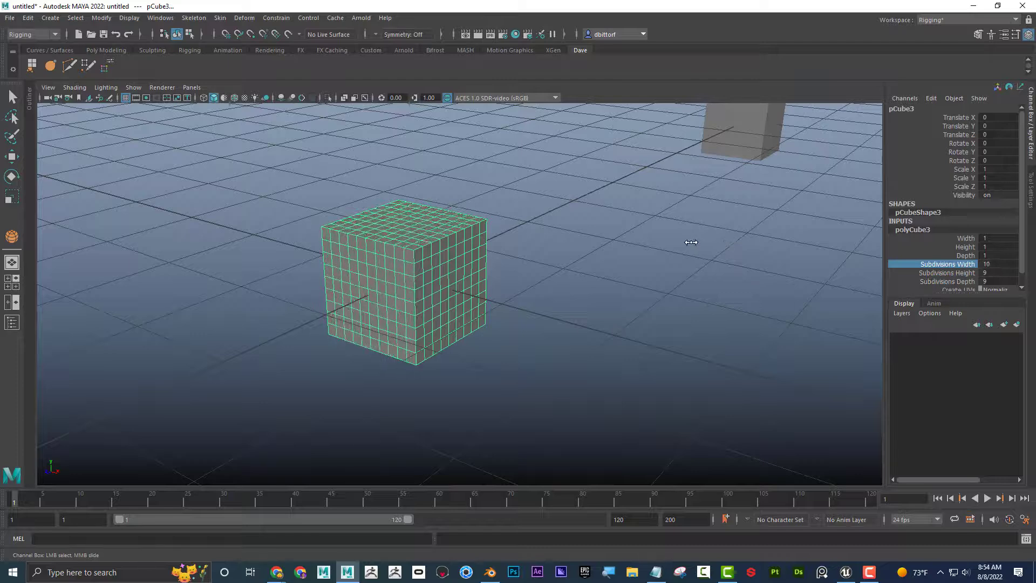
Switch to the Poly Modeling shelf to show the polygon creation tools.
{"action": "scroll", "coordinate": [690, 243], "scroll_direction": "down", "scroll_amount": 6}
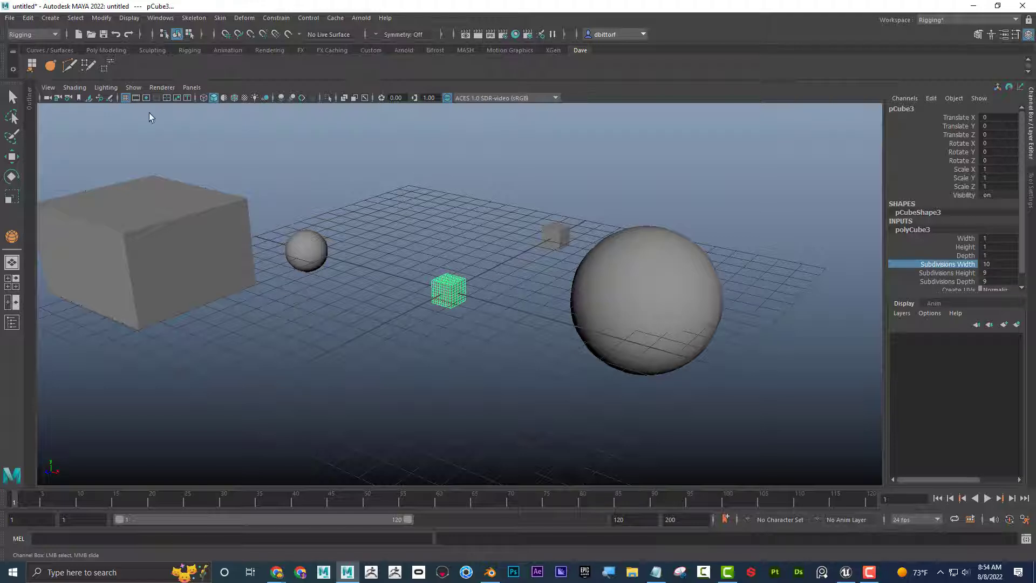
{"action": "left_click", "coordinate": [64, 52]}
{"action": "left_click", "coordinate": [101, 49]}
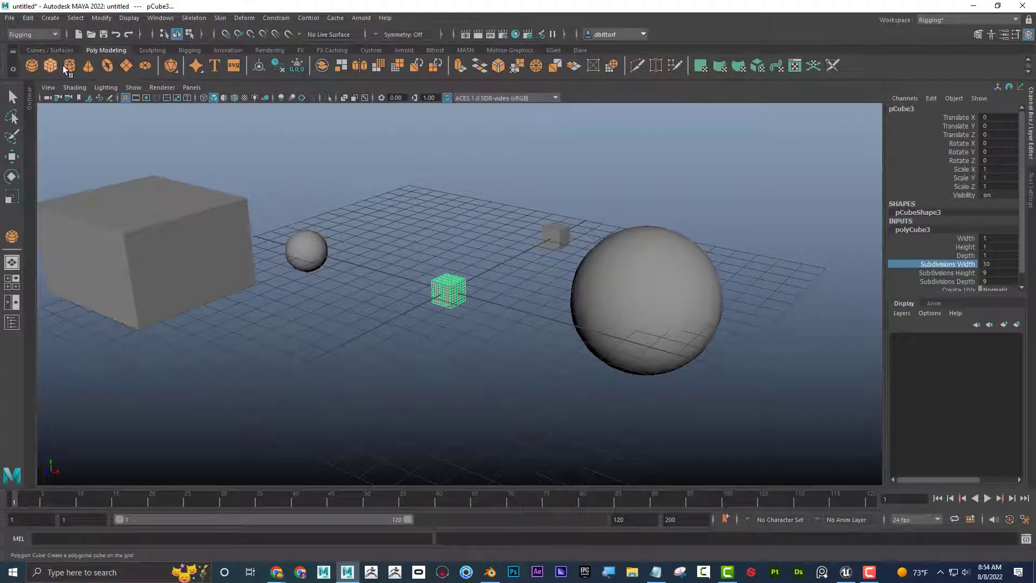
Create a default polygon cone moved to Translate Z about -3.85, and a polygon plane moved to Translate X about -3.27.
{"action": "left_click", "coordinate": [87, 66]}
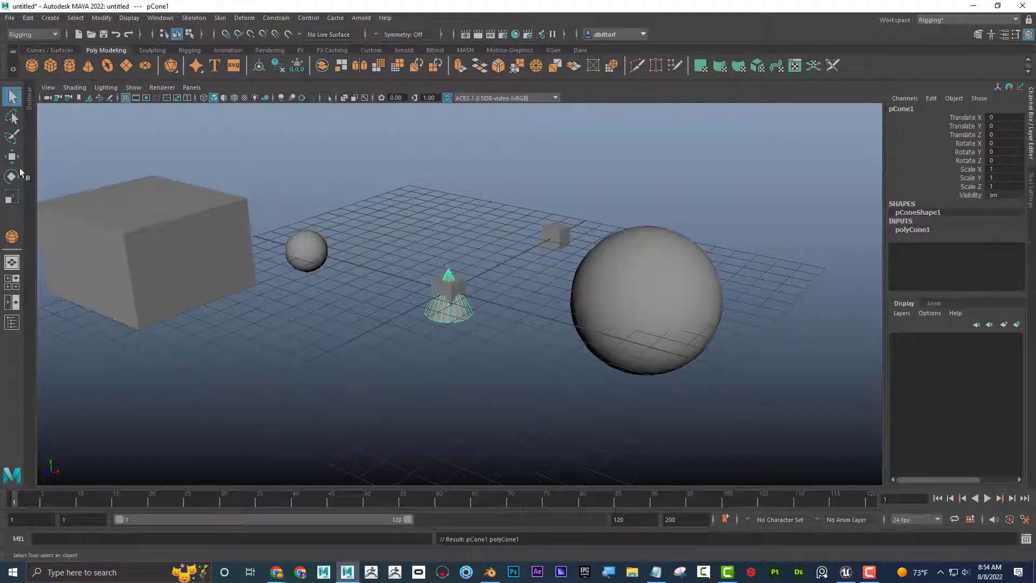
{"action": "left_click", "coordinate": [11, 156]}
{"action": "left_click_drag", "start_coordinate": [413, 311], "coordinate": [411, 267]}
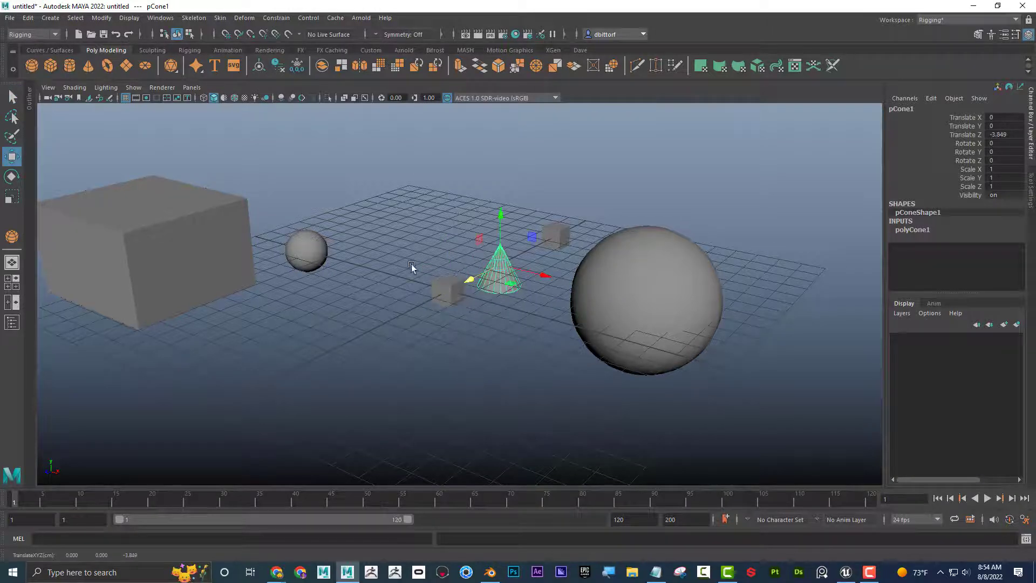
{"action": "left_click", "coordinate": [126, 66]}
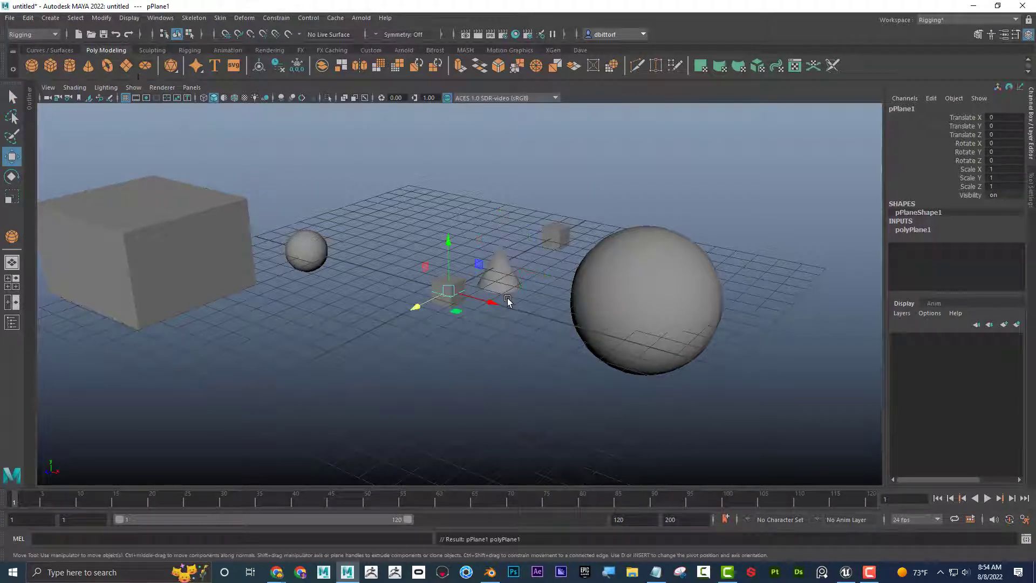
{"action": "left_click_drag", "start_coordinate": [489, 301], "coordinate": [431, 285]}
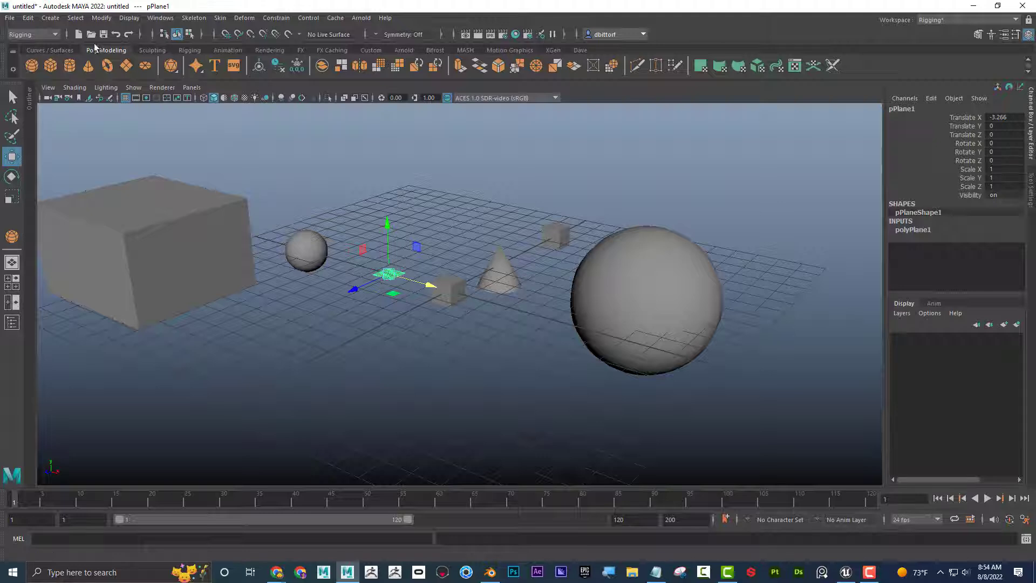
Create a default NURBS sphere and move it along the Z axis to Translate Z about 5.64.
{"action": "left_click", "coordinate": [52, 18]}
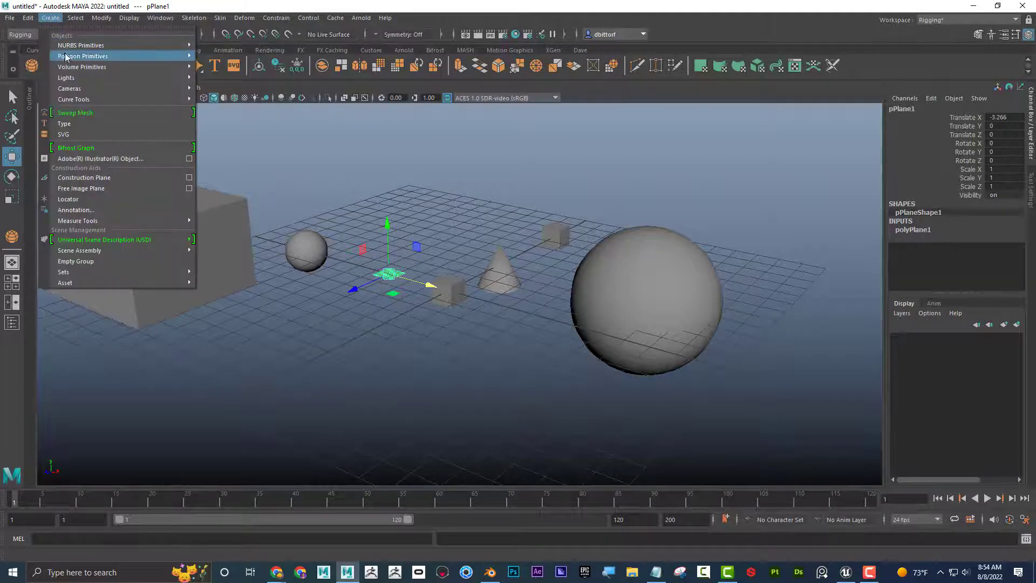
{"action": "mouse_move", "coordinate": [108, 56]}
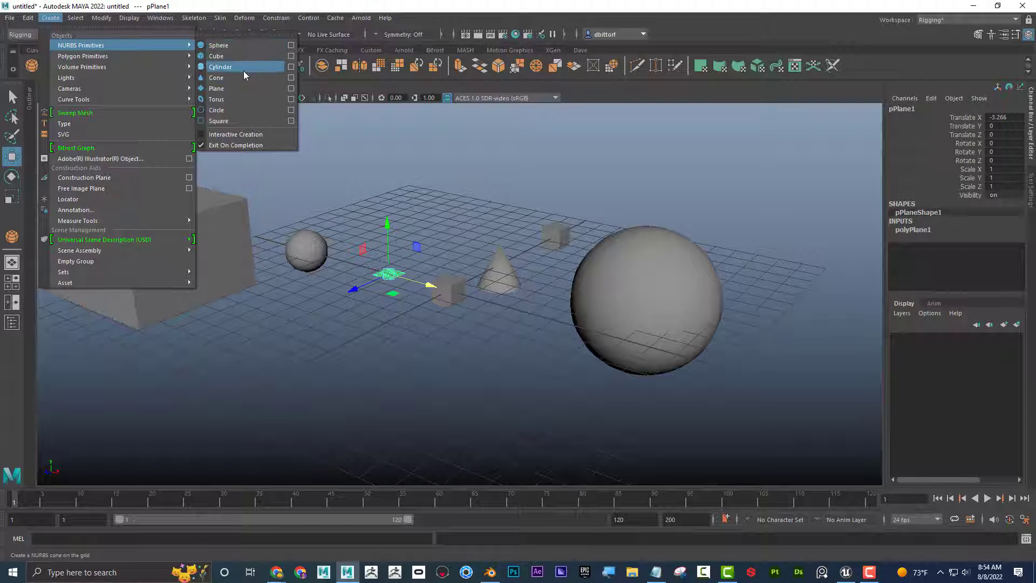
{"action": "left_click", "coordinate": [238, 47]}
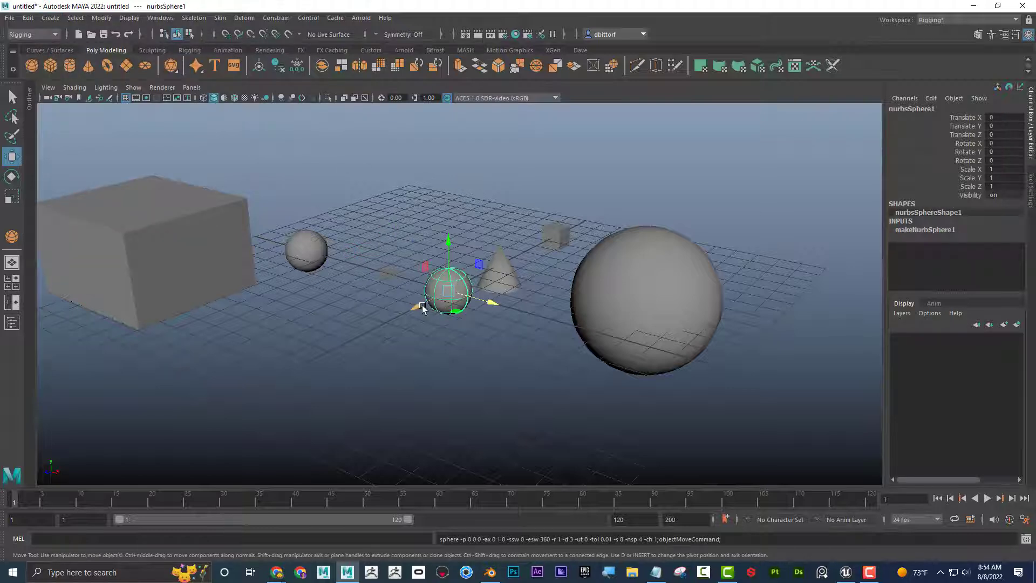
{"action": "left_click_drag", "start_coordinate": [416, 306], "coordinate": [325, 362]}
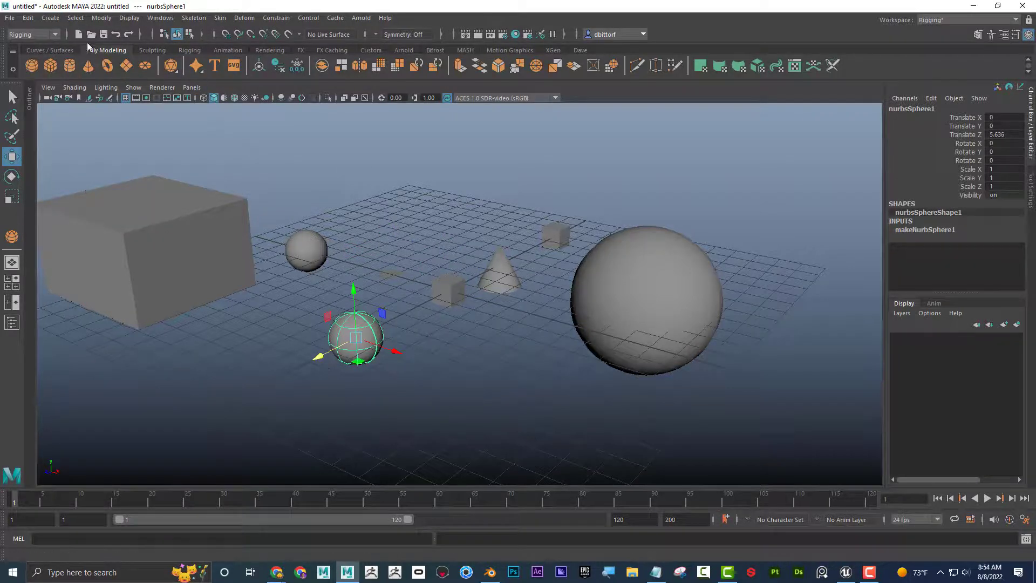
Examine the NURBS tools on the Curves/Surfaces shelf and the available NURBS, polygon and volume primitives.
{"action": "left_click", "coordinate": [43, 50]}
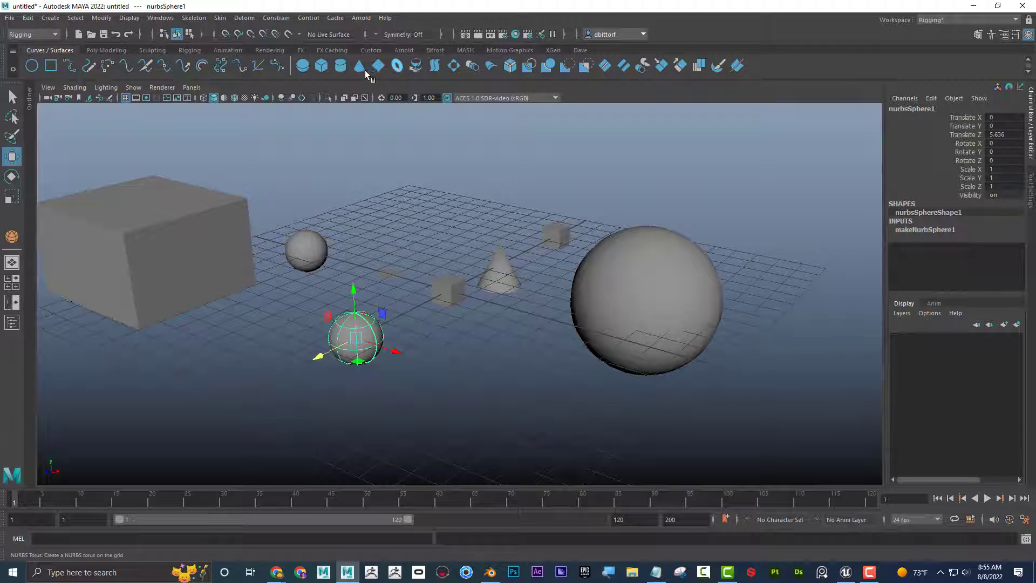
{"action": "left_click", "coordinate": [121, 50]}
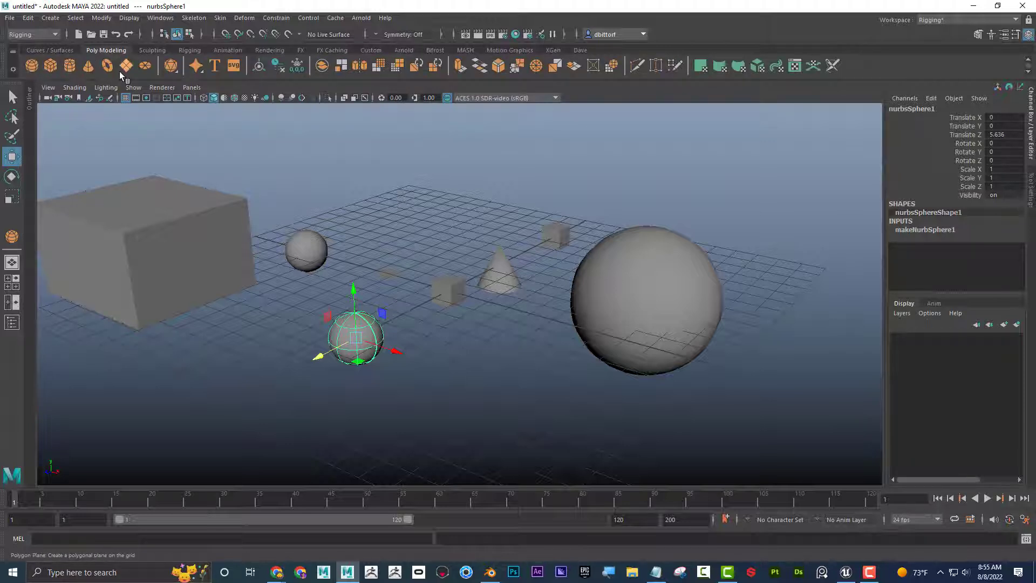
{"action": "left_click", "coordinate": [50, 18]}
{"action": "mouse_move", "coordinate": [77, 48]}
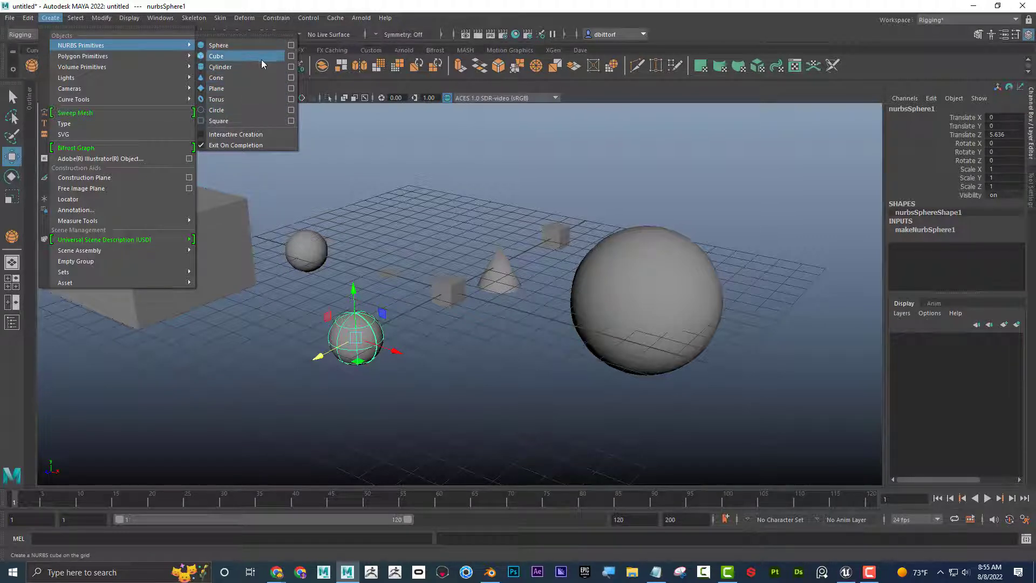
{"action": "mouse_move", "coordinate": [131, 57]}
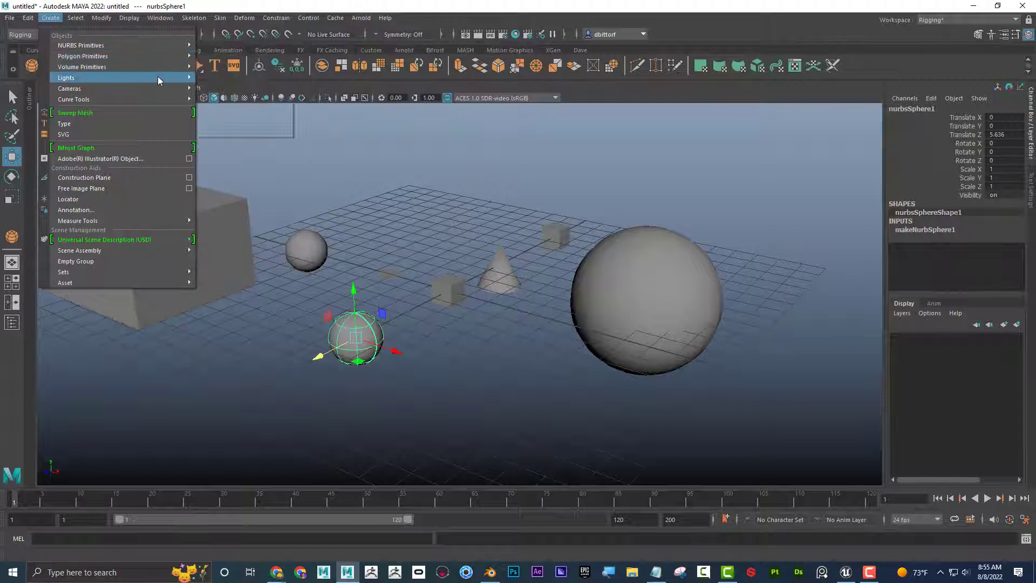
{"action": "mouse_move", "coordinate": [162, 66]}
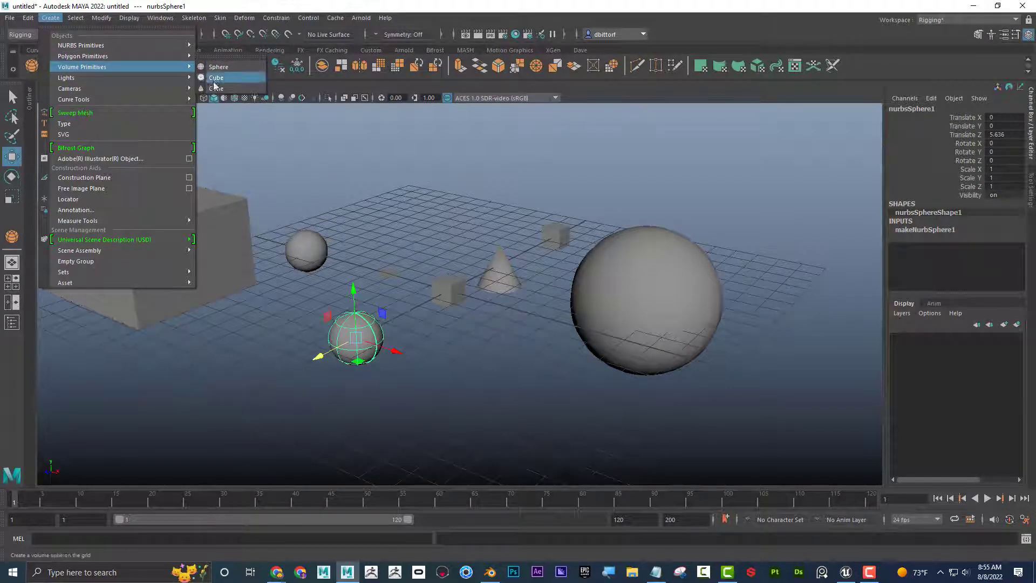
{"action": "mouse_move", "coordinate": [174, 58]}
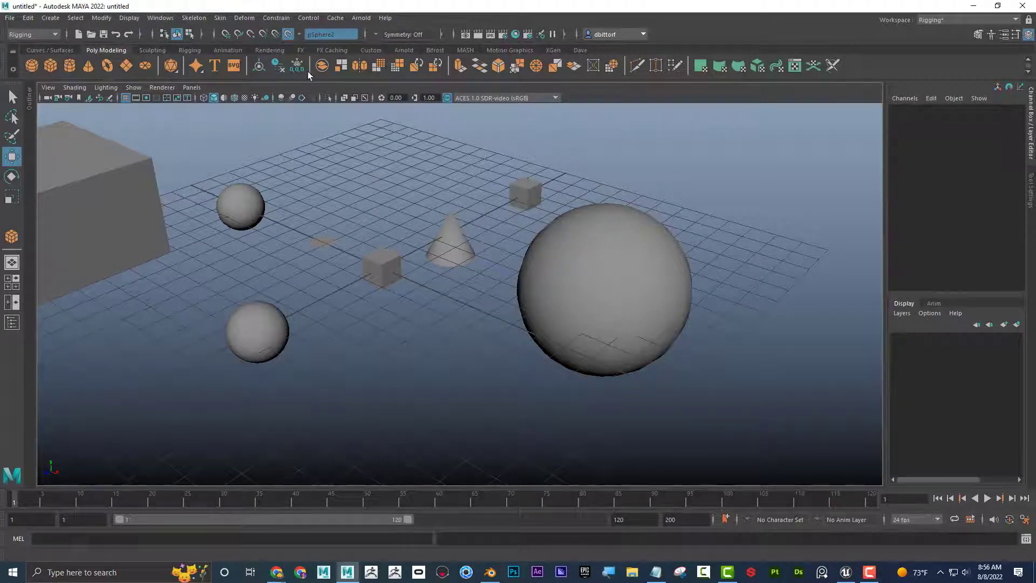
Release the live sphere surface and make the large cube the live surface instead.
{"action": "left_click", "coordinate": [289, 35]}
{"action": "scroll", "coordinate": [375, 235], "scroll_direction": "down", "scroll_amount": 6}
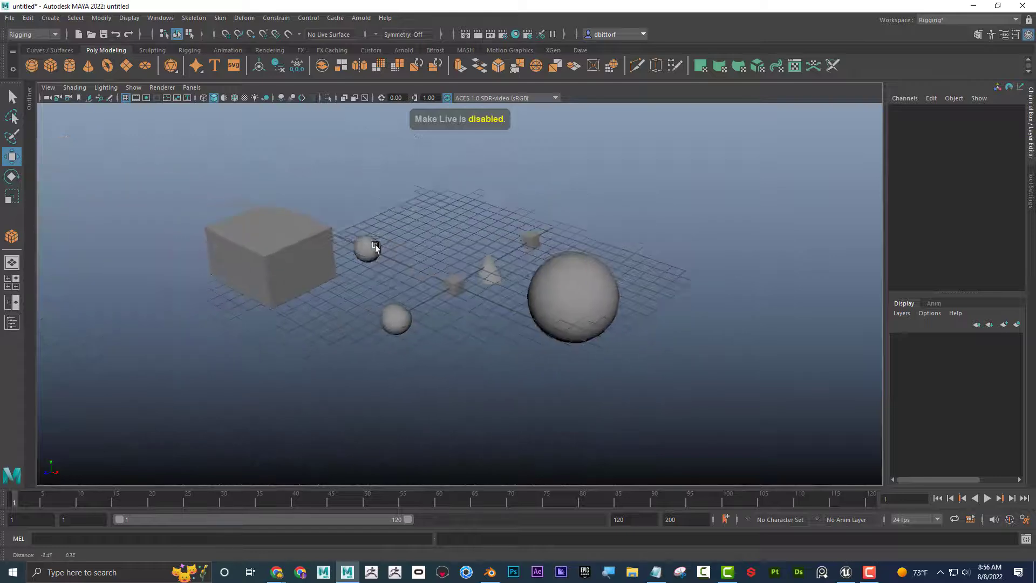
{"action": "left_click_drag", "start_coordinate": [374, 246], "coordinate": [414, 245], "text": "alt"}
{"action": "scroll", "coordinate": [413, 245], "scroll_direction": "up", "scroll_amount": 4}
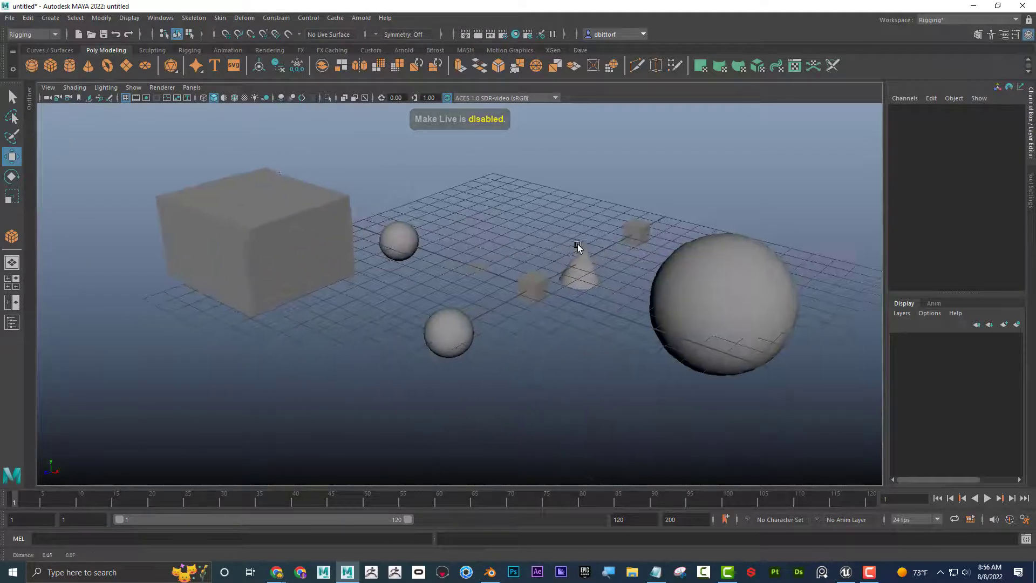
{"action": "middle_click_drag", "start_coordinate": [578, 247], "coordinate": [685, 234], "text": "alt"}
{"action": "left_click", "coordinate": [383, 212]}
{"action": "right_click_drag", "start_coordinate": [297, 238], "coordinate": [633, 288], "text": "alt"}
{"action": "middle_click_drag", "start_coordinate": [524, 265], "coordinate": [354, 214], "text": "alt"}
{"action": "right_click_drag", "start_coordinate": [353, 214], "coordinate": [274, 217], "text": "alt"}
{"action": "left_click_drag", "start_coordinate": [274, 217], "coordinate": [268, 209], "text": "alt"}
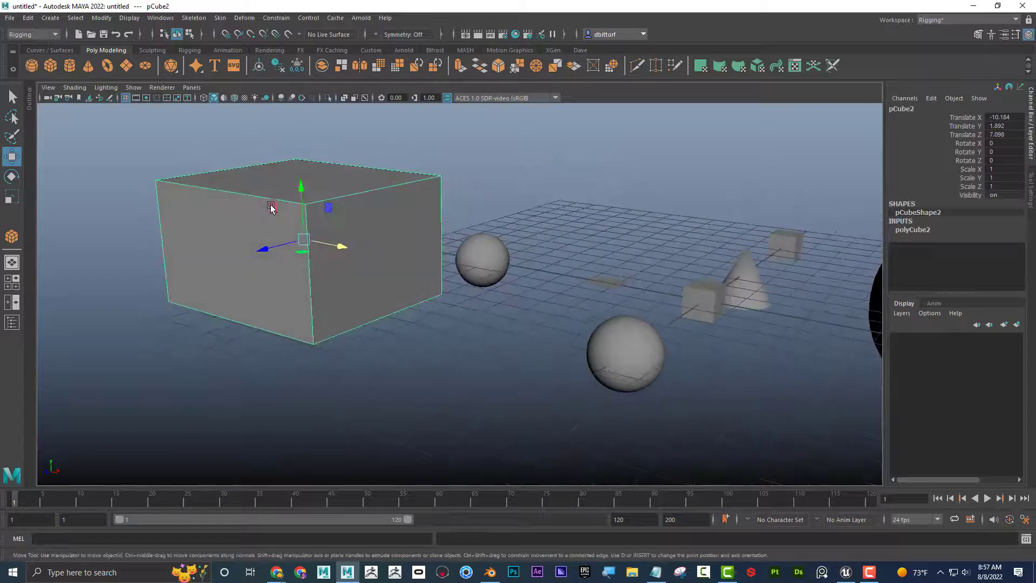
{"action": "left_click", "coordinate": [287, 34]}
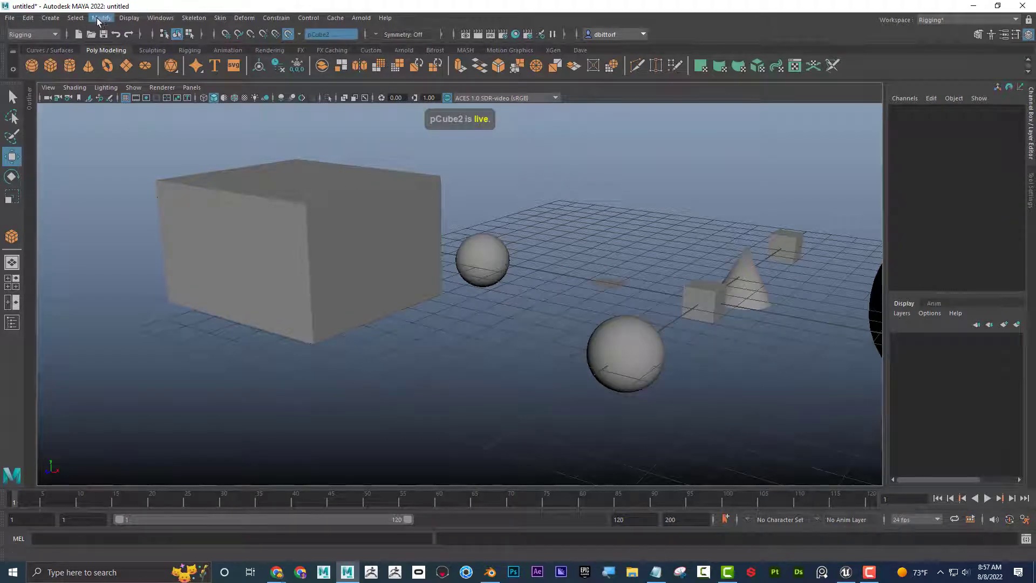
Interactively draw a polygon cube about 2.61 wide, 1.41 high and 1.25 deep on a side face of the live large cube.
{"action": "left_click", "coordinate": [51, 18]}
{"action": "mouse_move", "coordinate": [81, 46]}
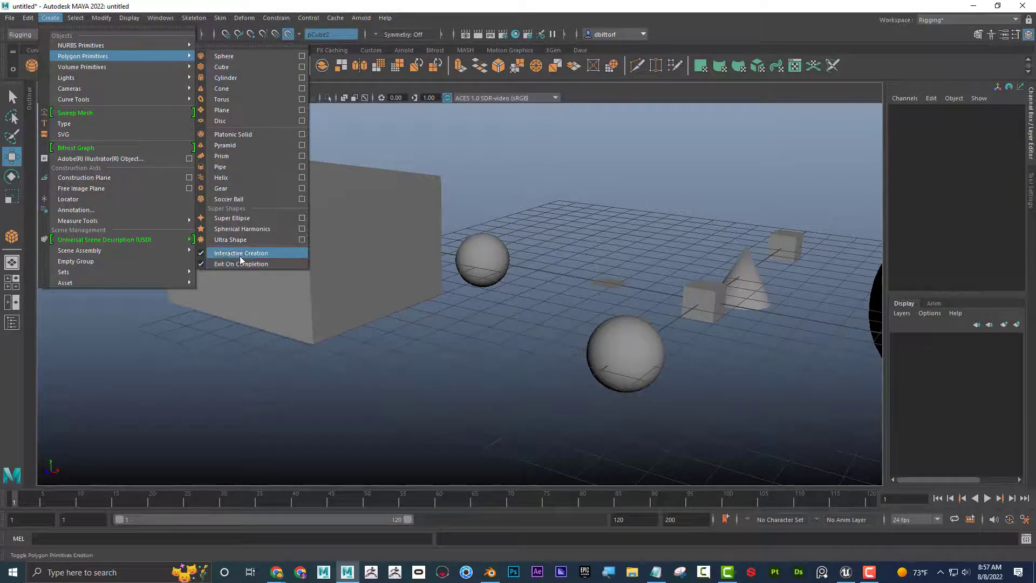
{"action": "left_click", "coordinate": [240, 67]}
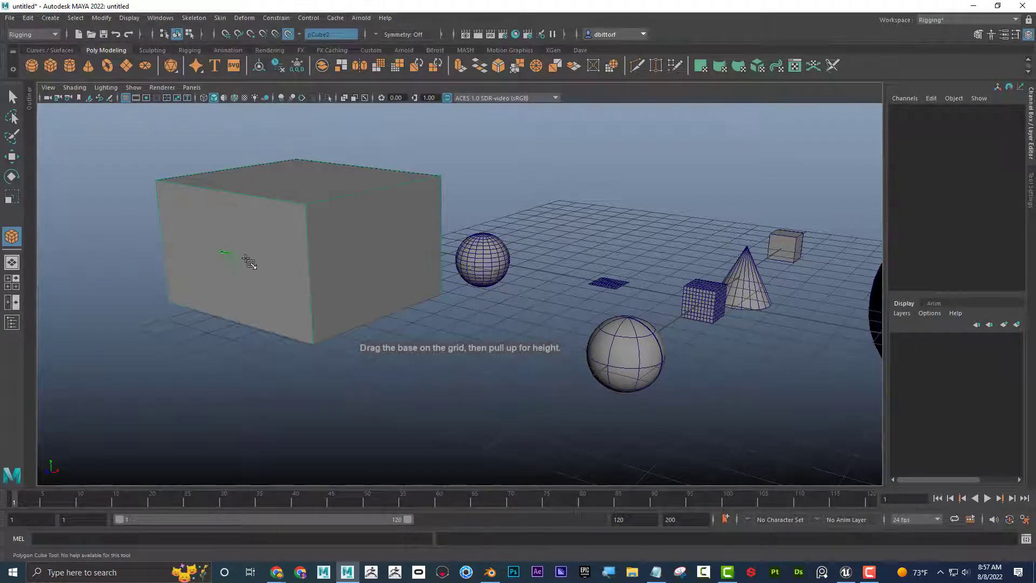
{"action": "left_click_drag", "start_coordinate": [250, 262], "coordinate": [227, 223]}
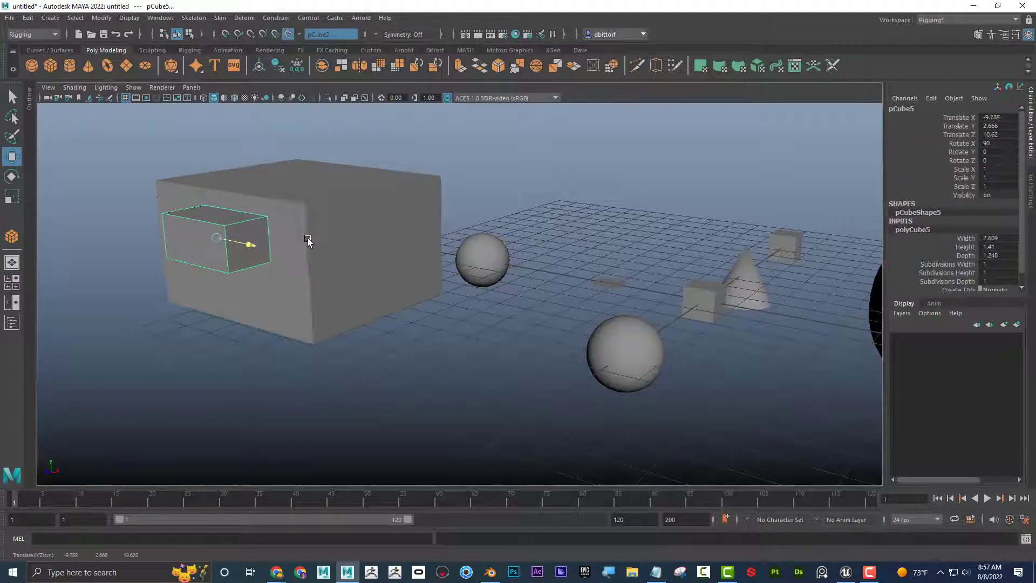
{"action": "mouse_move", "coordinate": [347, 231]}
{"action": "left_mouse_down", "text": "alt"}
{"action": "mouse_move", "coordinate": [351, 210]}
{"action": "mouse_move", "coordinate": [356, 244]}
{"action": "mouse_move", "coordinate": [355, 235]}
{"action": "left_mouse_up", "text": "alt"}
{"action": "left_click", "coordinate": [338, 208]}
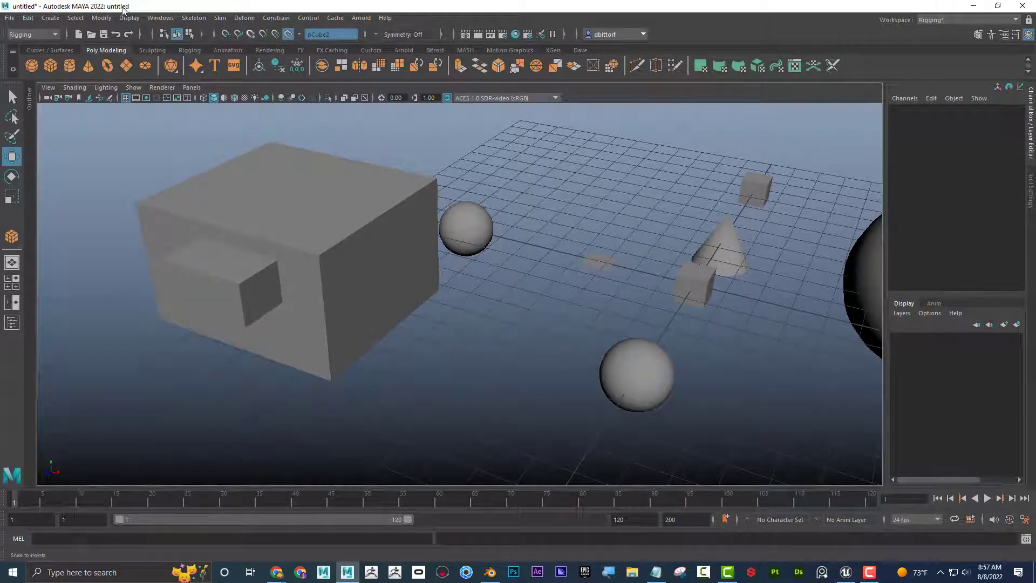
Interactively draw a second polygon cube about 2.84 wide, 1.79 high and 2.79 deep on the top face of the live large cube.
{"action": "left_click", "coordinate": [51, 18]}
{"action": "mouse_move", "coordinate": [82, 56]}
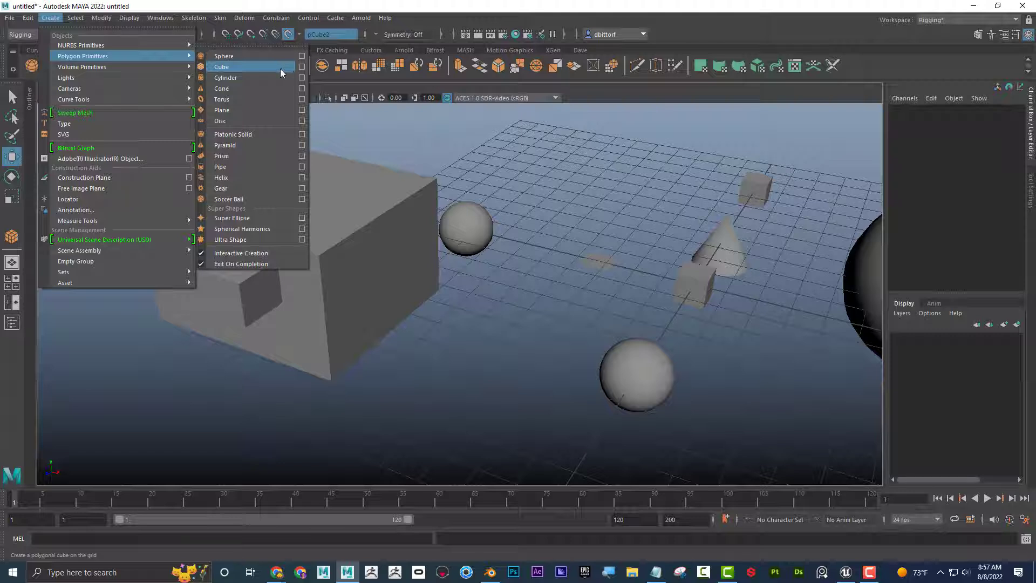
{"action": "left_click", "coordinate": [235, 68]}
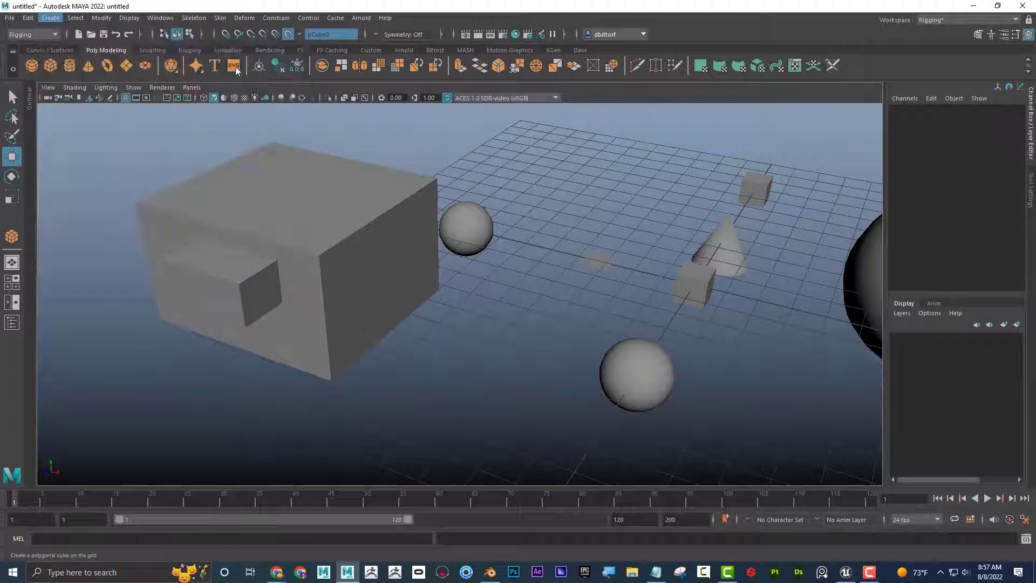
{"action": "left_click_drag", "start_coordinate": [234, 198], "coordinate": [361, 126]}
{"action": "mouse_move", "coordinate": [311, 217]}
{"action": "left_mouse_down", "text": "alt"}
{"action": "mouse_move", "coordinate": [332, 195]}
{"action": "mouse_move", "coordinate": [335, 208]}
{"action": "mouse_move", "coordinate": [307, 224]}
{"action": "left_mouse_up", "text": "alt"}
{"action": "right_click_drag", "start_coordinate": [307, 224], "coordinate": [407, 245], "text": "alt"}
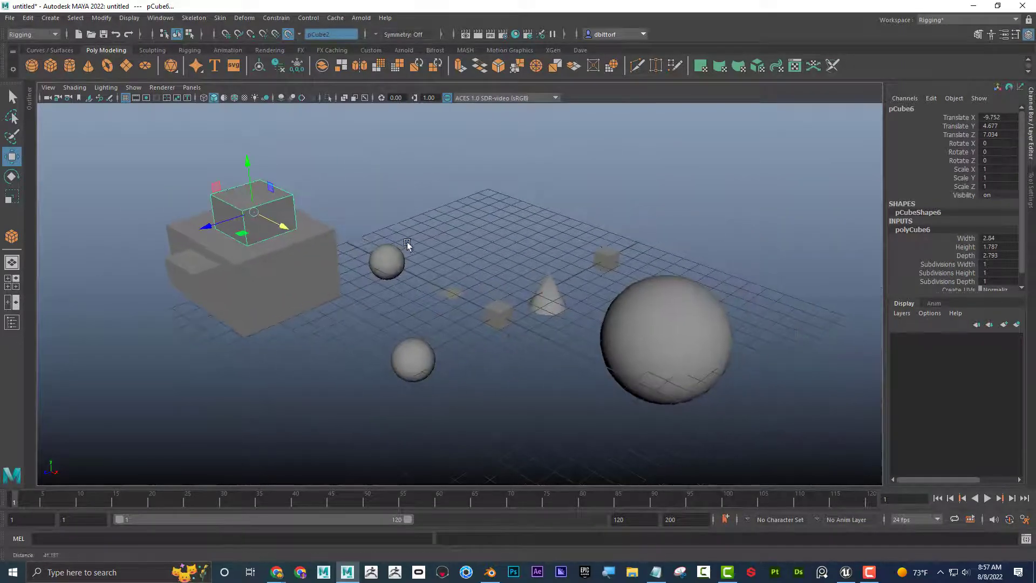
{"action": "left_click_drag", "start_coordinate": [407, 244], "coordinate": [377, 194], "text": "alt"}
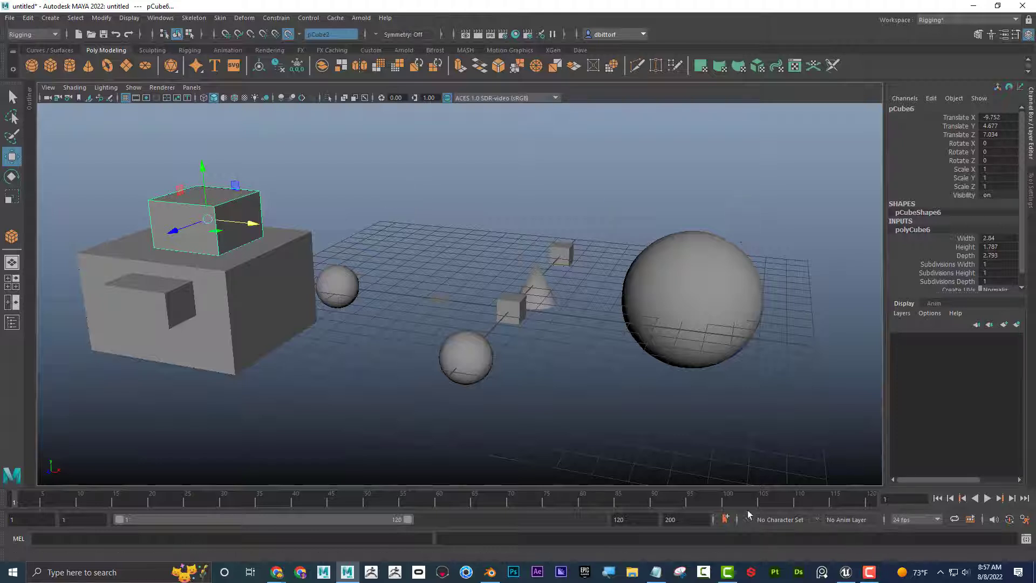
Switch to Blender, maximize its window and delete the default cube from the scene.
{"action": "left_click", "coordinate": [492, 578]}
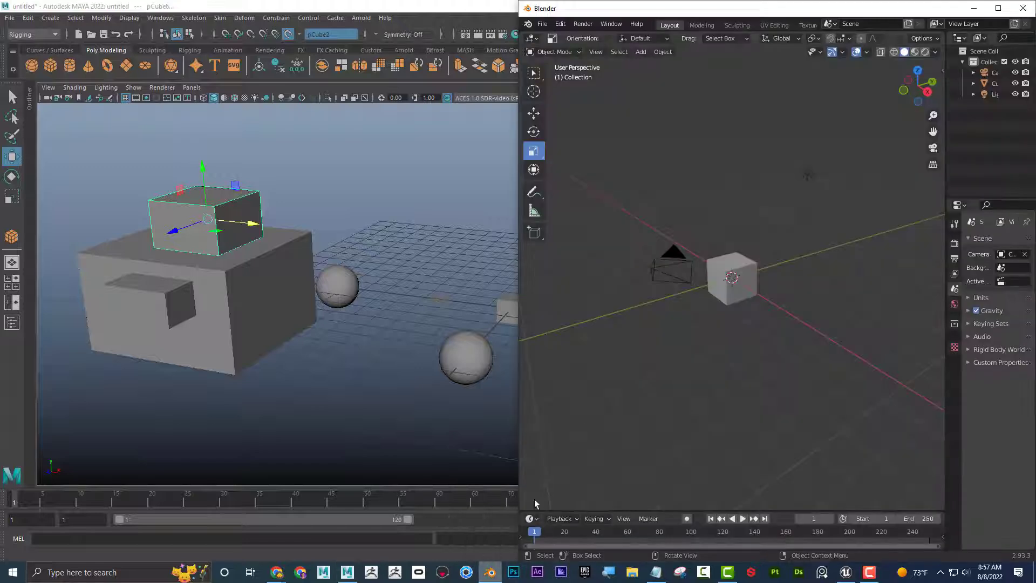
{"action": "left_click", "coordinate": [998, 5]}
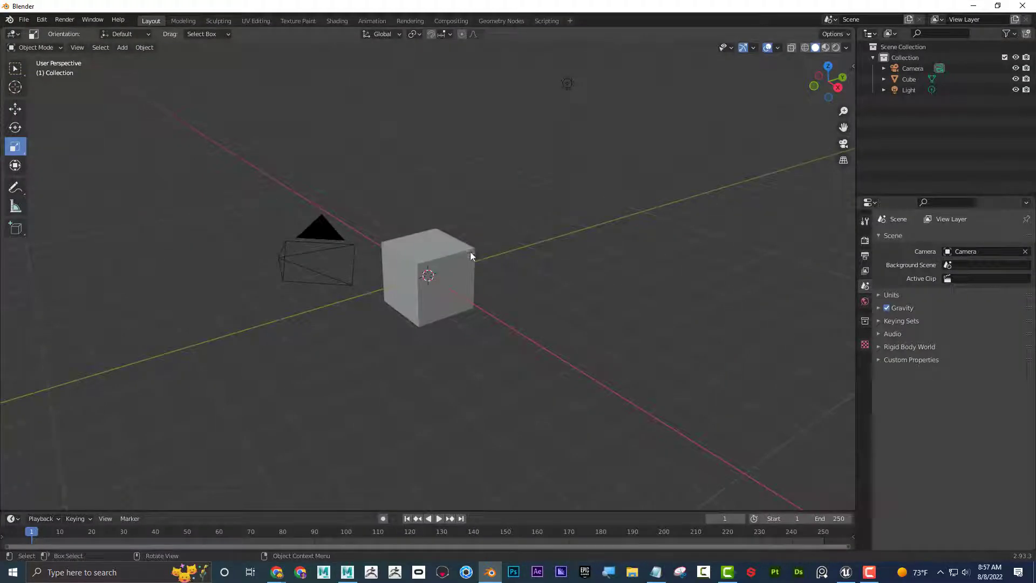
{"action": "left_click", "coordinate": [463, 275]}
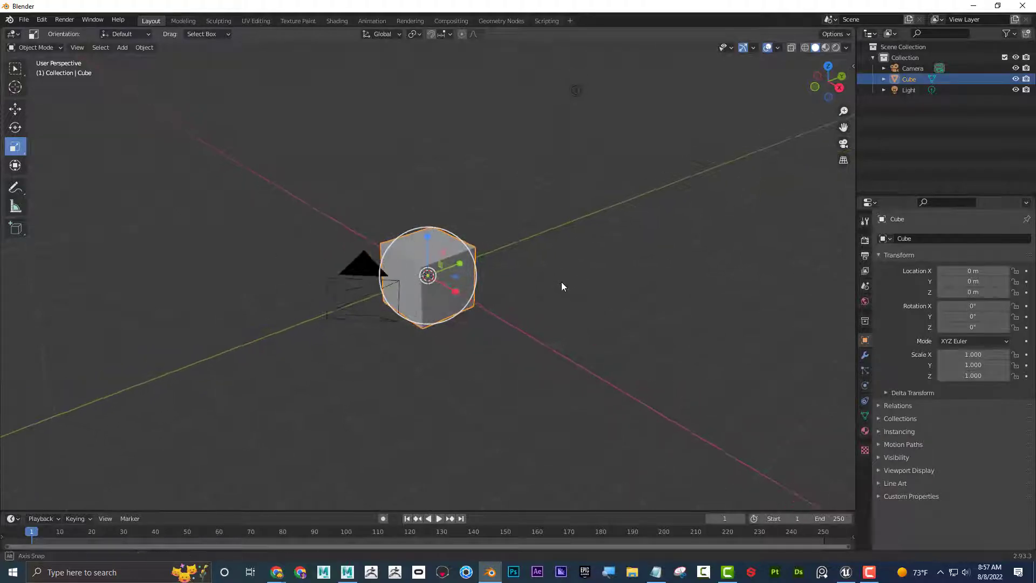
{"action": "key", "text": "Delete"}
{"action": "middle_click_drag", "start_coordinate": [569, 363], "coordinate": [255, 132]}
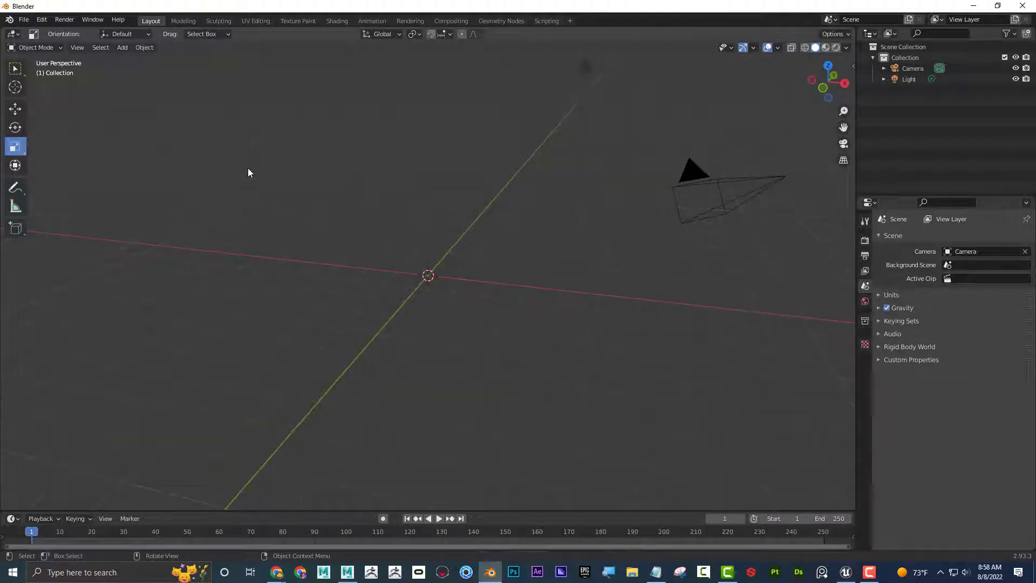
Add a new mesh cube at the world origin and expand its Add Cube creation settings.
{"action": "key", "text": "shift+a"}
{"action": "mouse_move", "coordinate": [244, 142]}
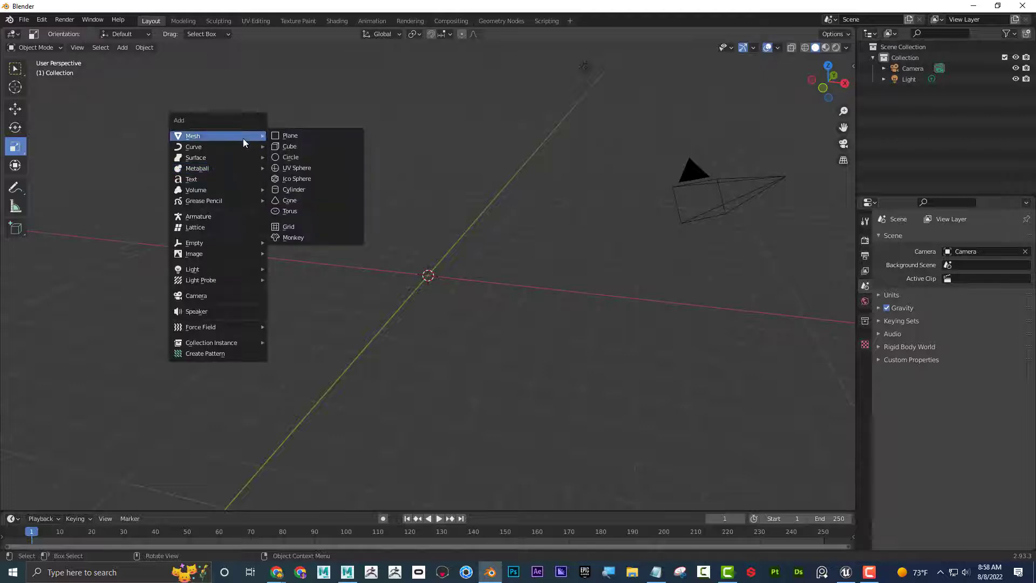
{"action": "left_click", "coordinate": [307, 147]}
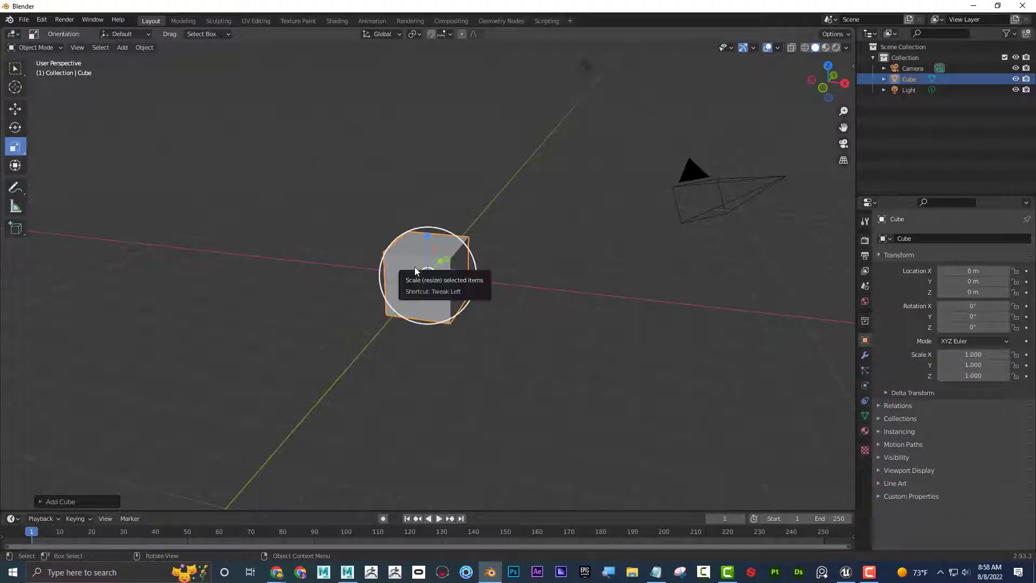
{"action": "mouse_move", "coordinate": [562, 279]}
{"action": "middle_mouse_down"}
{"action": "mouse_move", "coordinate": [548, 289]}
{"action": "mouse_move", "coordinate": [572, 291]}
{"action": "middle_mouse_up"}
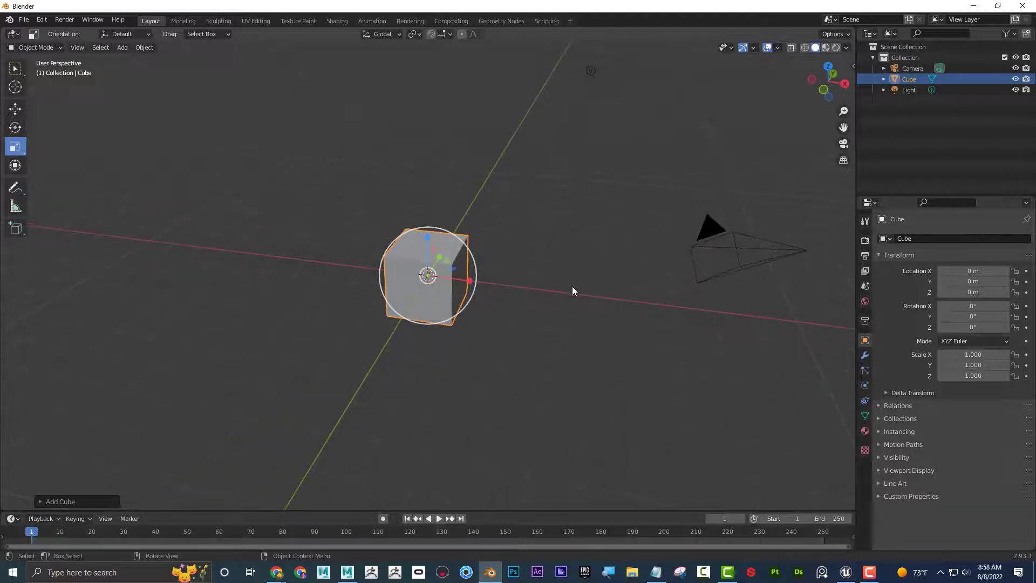
{"action": "left_click", "coordinate": [39, 502]}
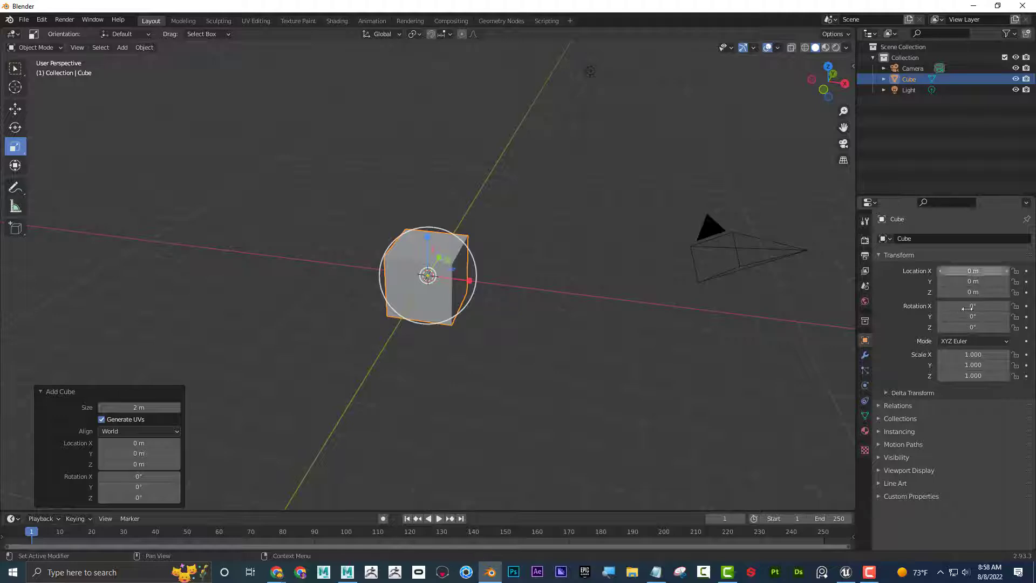
{"action": "middle_click_drag", "start_coordinate": [562, 241], "coordinate": [402, 190]}
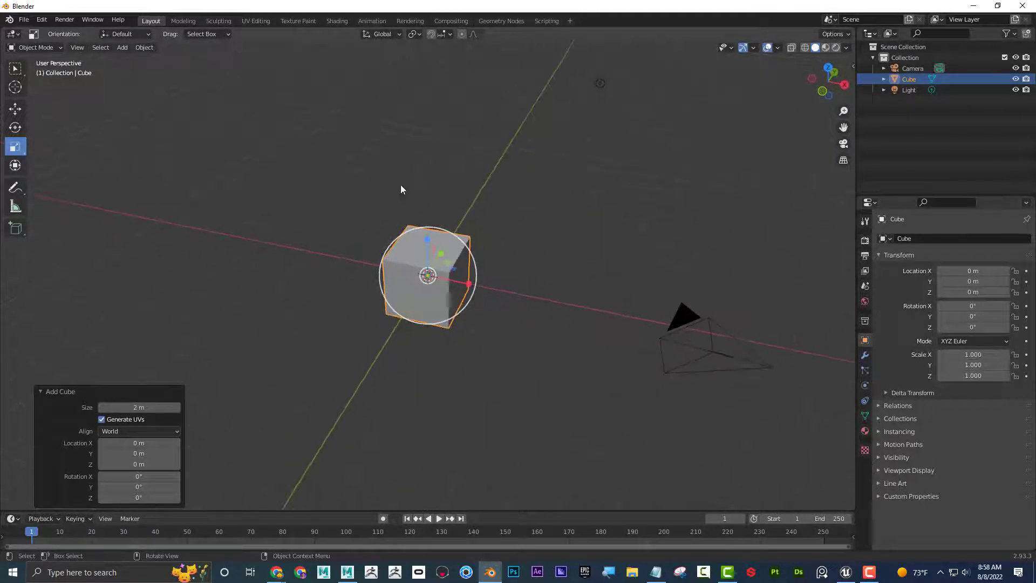
Move the cube away from the world origin to about X 5.45 m, Y 3.33 m, Z 1.68 m.
{"action": "key", "text": "g"}
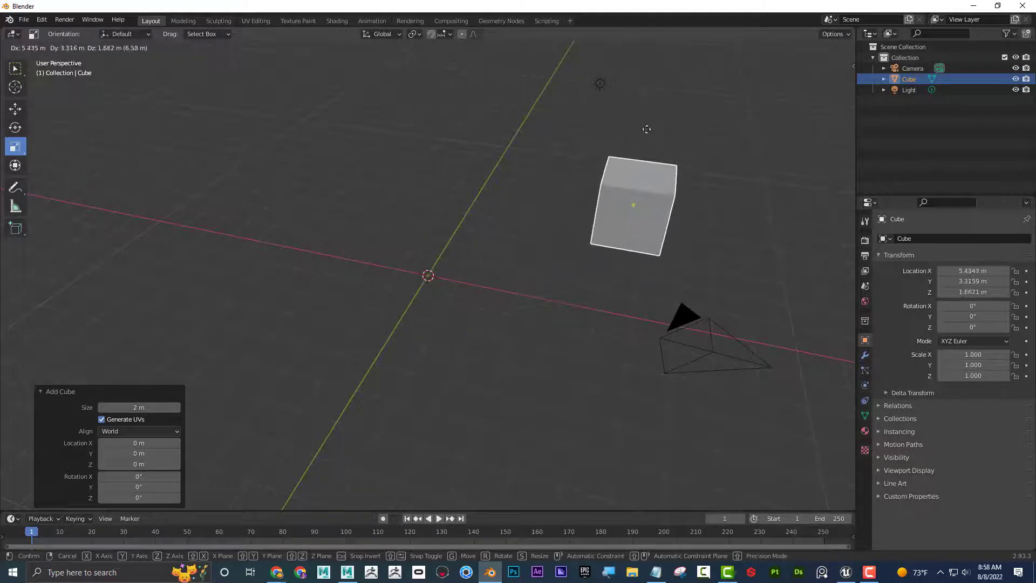
{"action": "left_click", "coordinate": [646, 129]}
{"action": "middle_click_drag", "start_coordinate": [349, 220], "coordinate": [331, 214]}
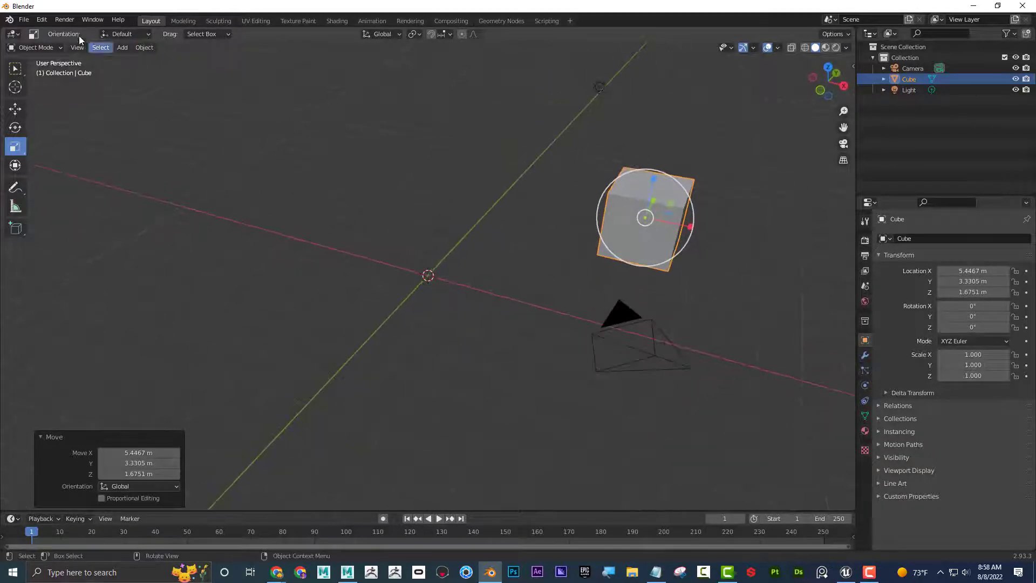
Add a mesh cylinder at the world origin and move it to about X -6.42 m, Y -2.09 m, Z 1.78 m.
{"action": "left_click", "coordinate": [42, 20]}
{"action": "key", "text": "shift+a"}
{"action": "mouse_move", "coordinate": [215, 124]}
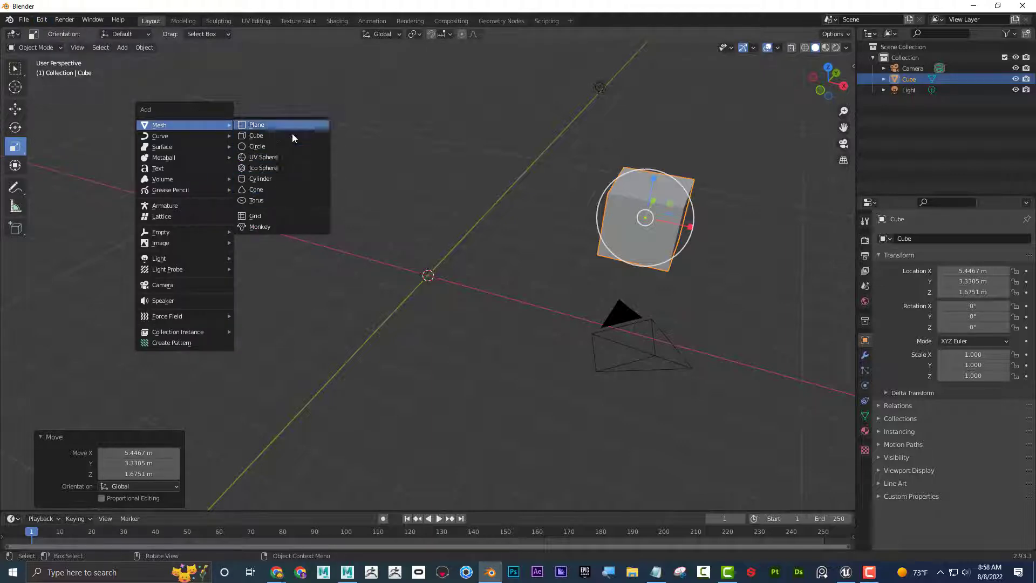
{"action": "mouse_move", "coordinate": [204, 147]}
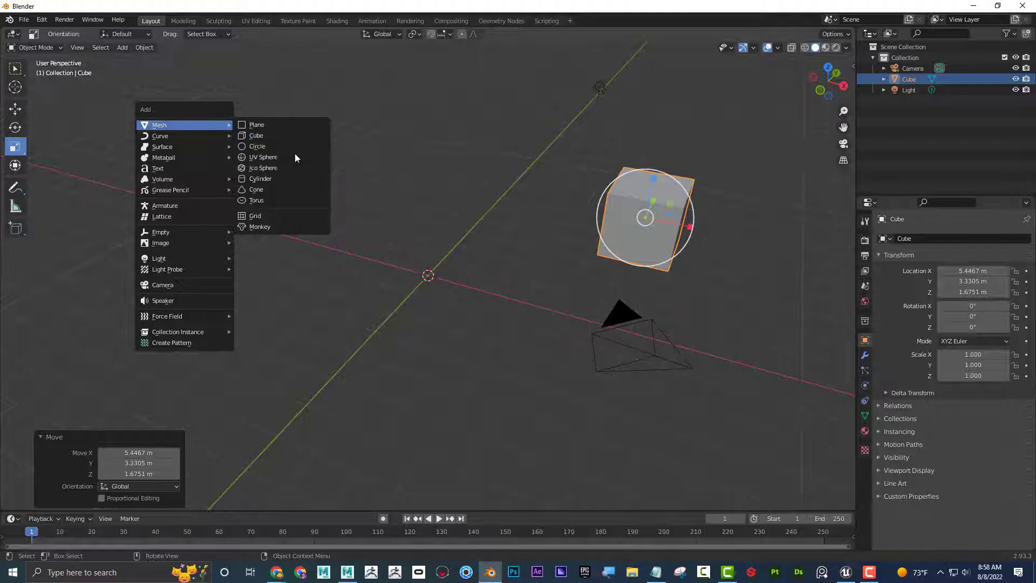
{"action": "left_click", "coordinate": [300, 178]}
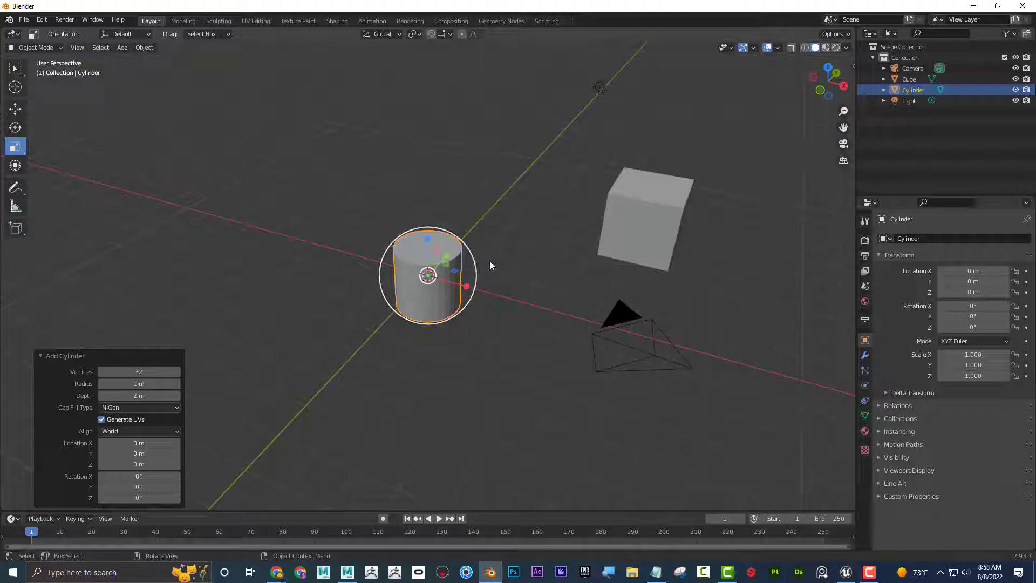
{"action": "key", "text": "g"}
{"action": "left_click", "coordinate": [424, 261]}
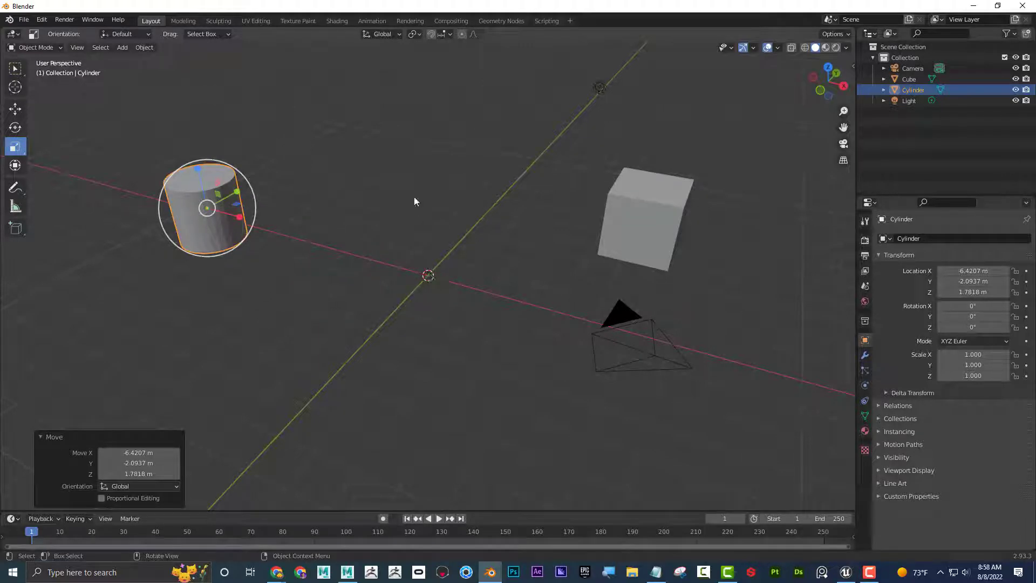
Place the 3D cursor in the empty space between the cylinder and the cube and add a mesh torus there.
{"action": "right_click", "coordinate": [458, 135], "text": "shift"}
{"action": "key", "text": "shift+a"}
{"action": "mouse_move", "coordinate": [462, 234]}
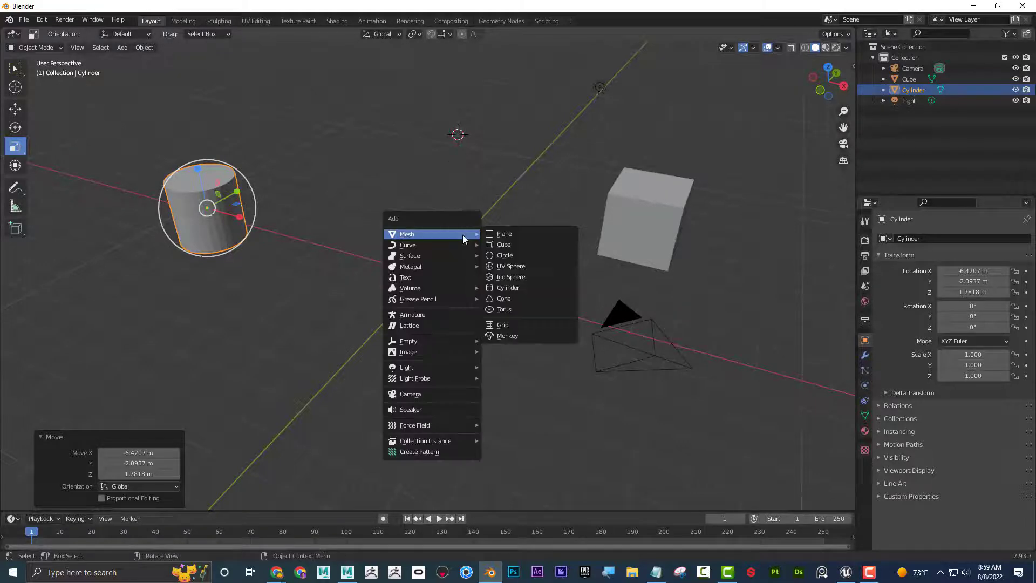
{"action": "left_click", "coordinate": [532, 309]}
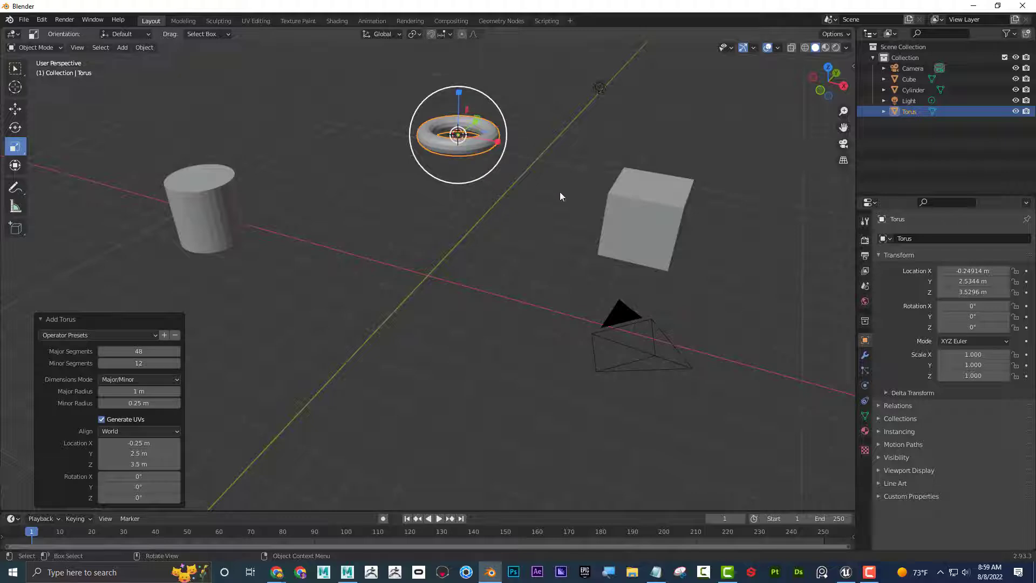
Enter Edit Mode on the cube, select only one upper corner vertex and snap the 3D cursor to that active vertex.
{"action": "left_click", "coordinate": [641, 218]}
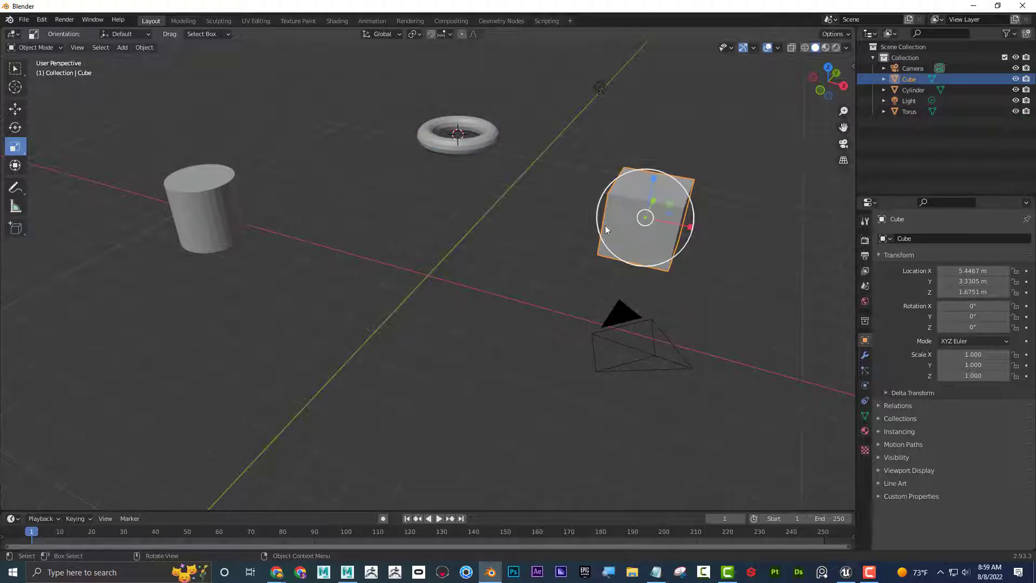
{"action": "middle_click_drag", "start_coordinate": [656, 219], "coordinate": [549, 223], "text": "shift"}
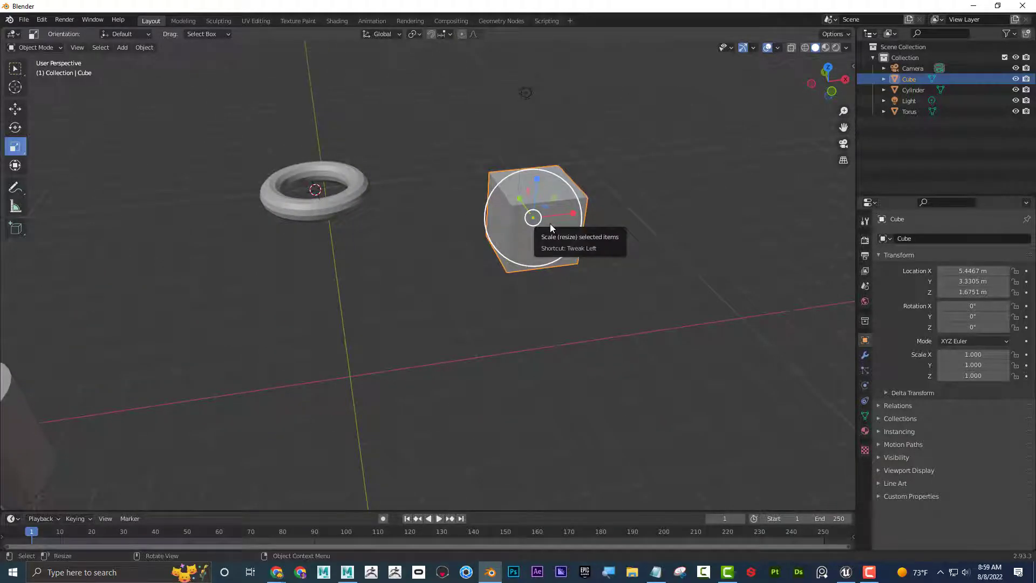
{"action": "key", "text": "Tab"}
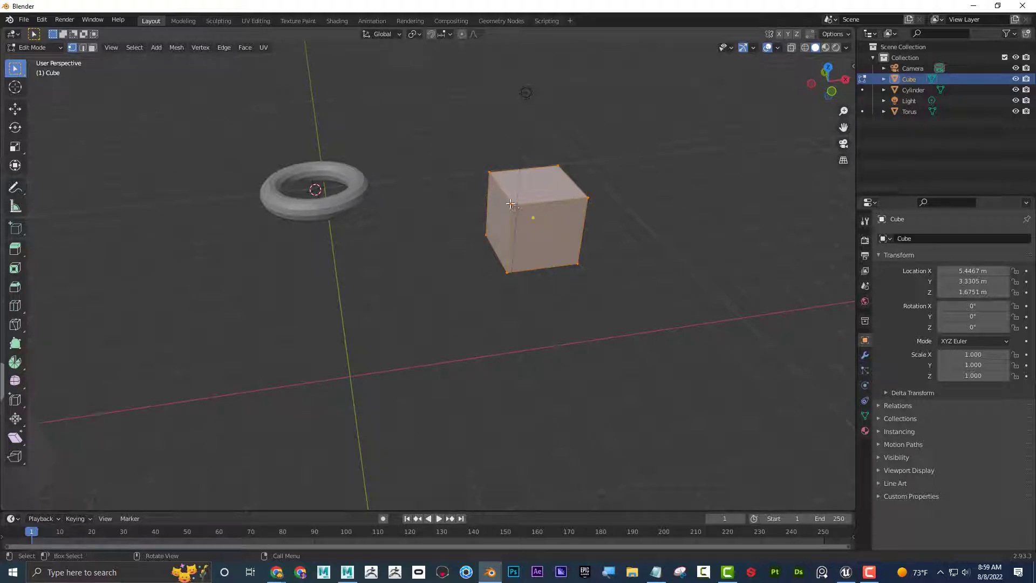
{"action": "key", "text": "alt+a"}
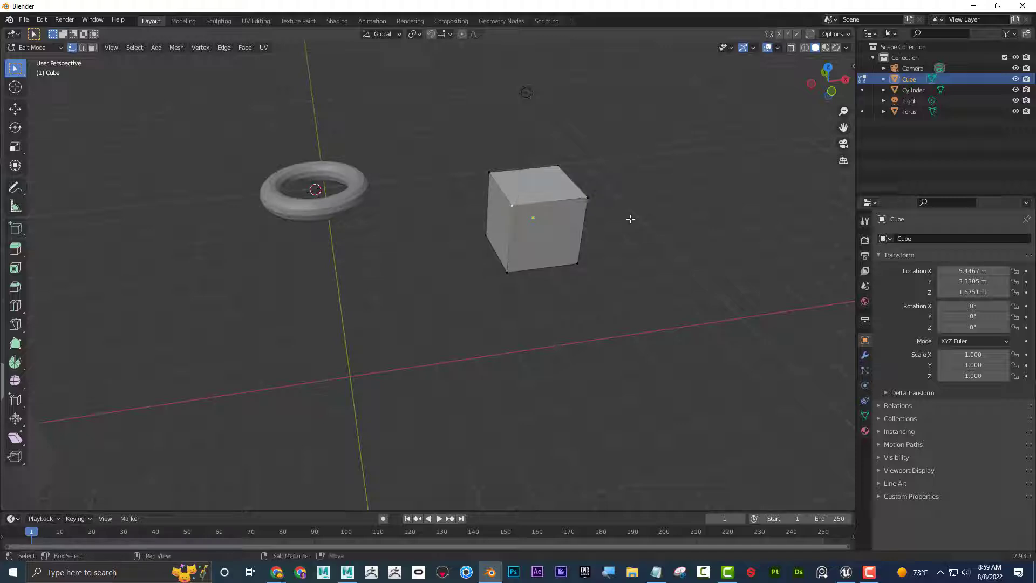
{"action": "key", "text": "shift+s"}
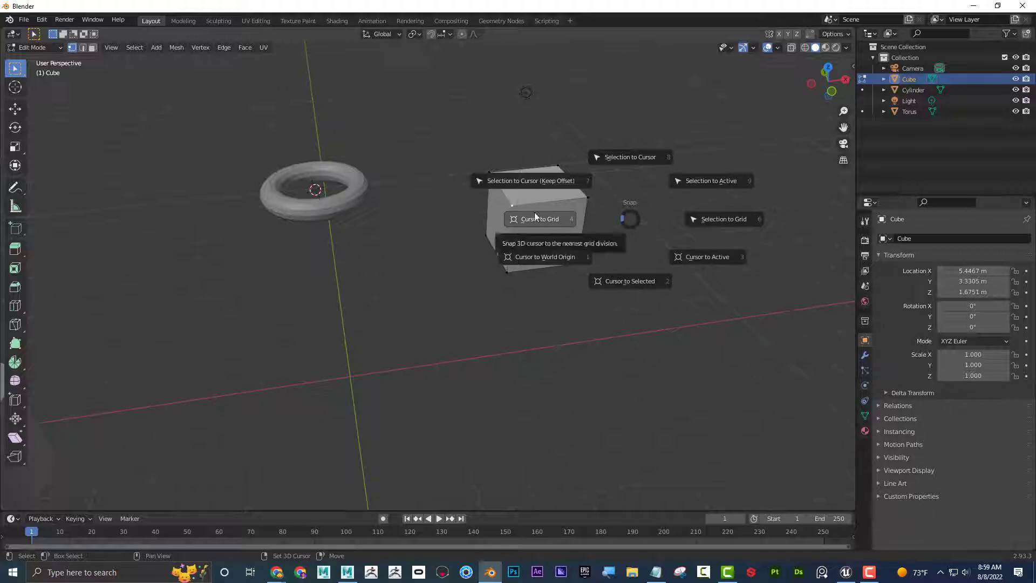
{"action": "left_click", "coordinate": [723, 258]}
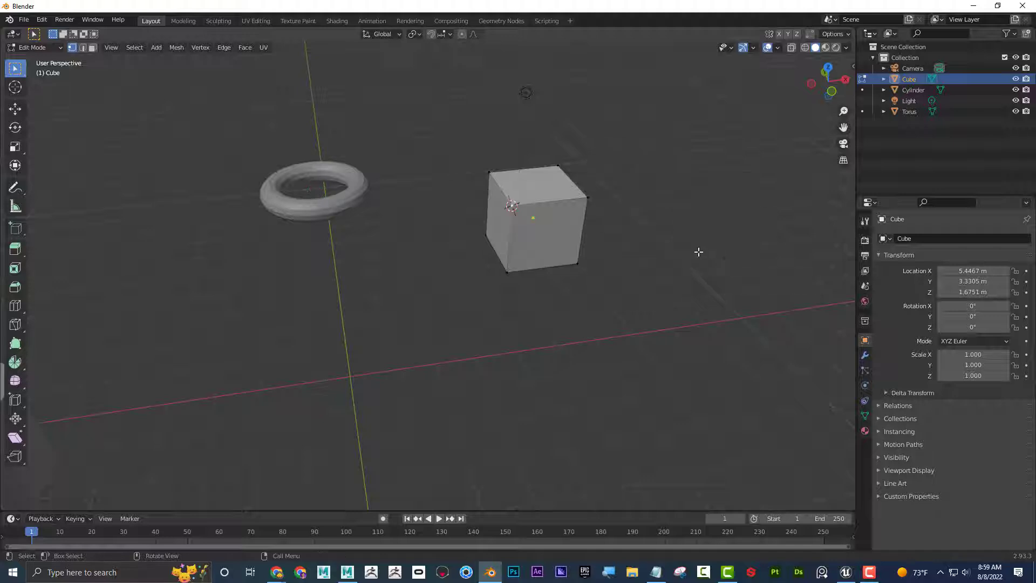
Add a 2 m cube at the 3D cursor on the corner vertex and inspect it from several angles.
{"action": "middle_click_drag", "start_coordinate": [640, 219], "coordinate": [542, 196]}
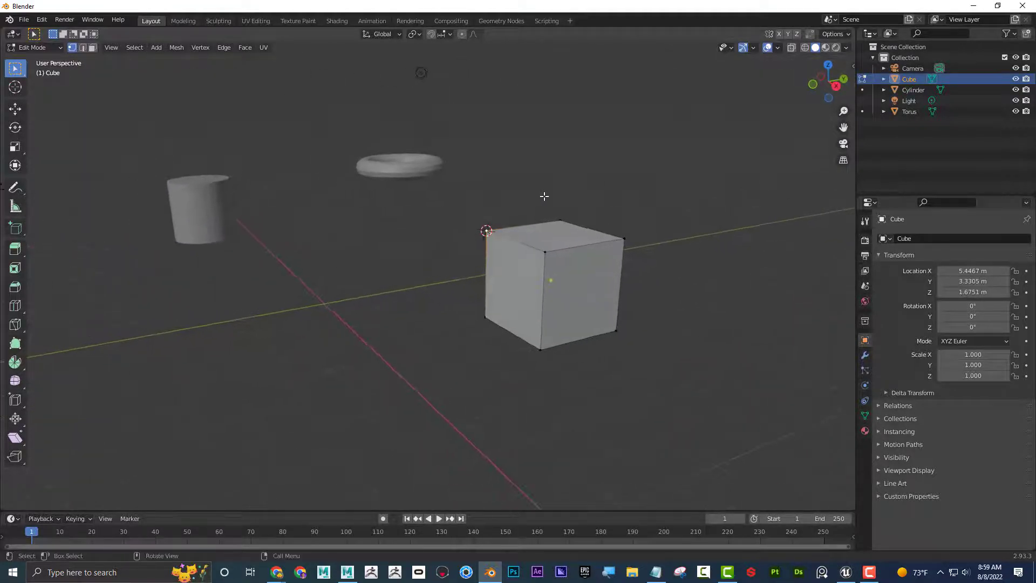
{"action": "key", "text": "shift+a"}
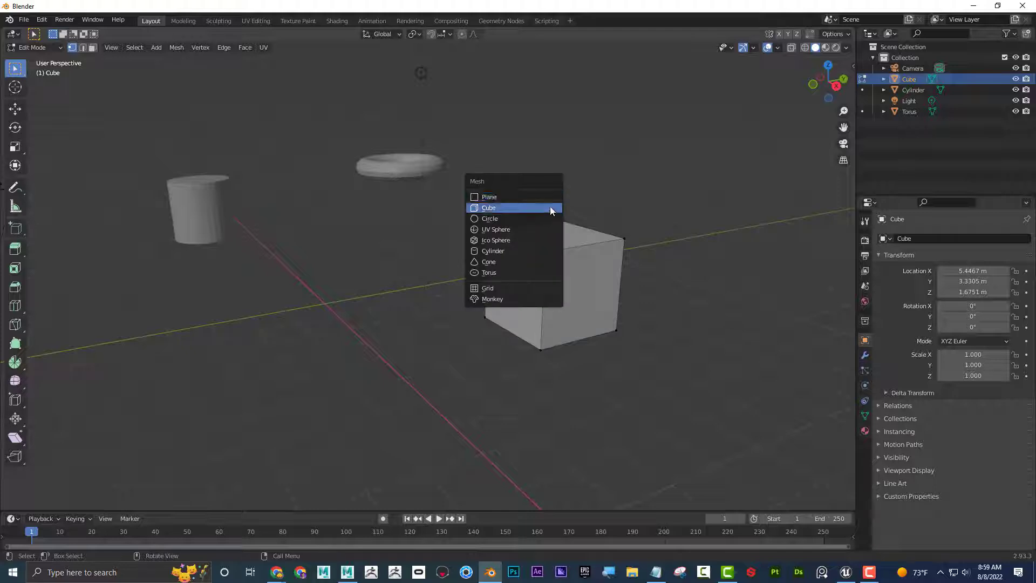
{"action": "left_click", "coordinate": [550, 206]}
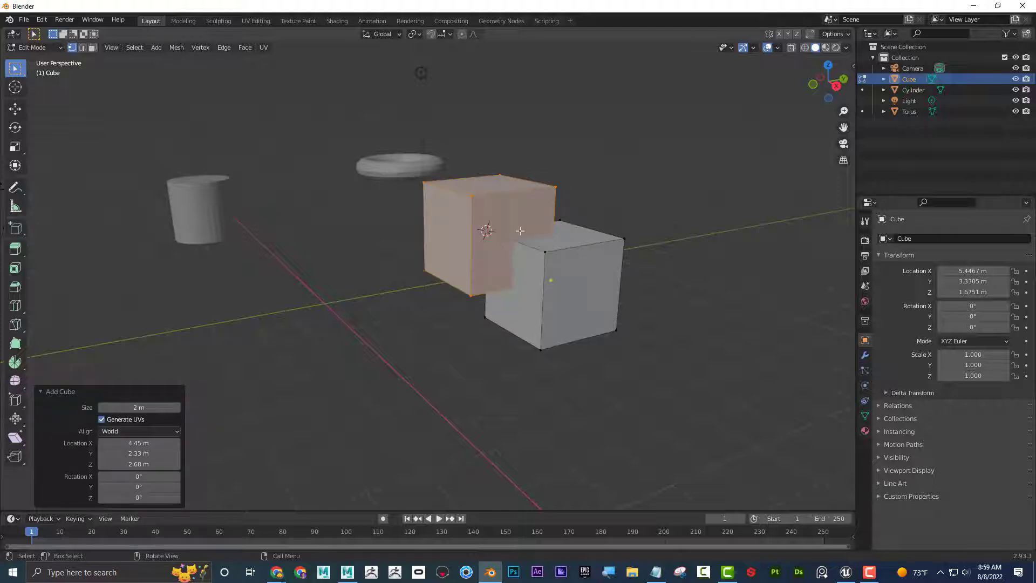
{"action": "middle_click_drag", "start_coordinate": [520, 231], "coordinate": [601, 179]}
{"action": "middle_click_drag", "start_coordinate": [573, 161], "coordinate": [544, 274]}
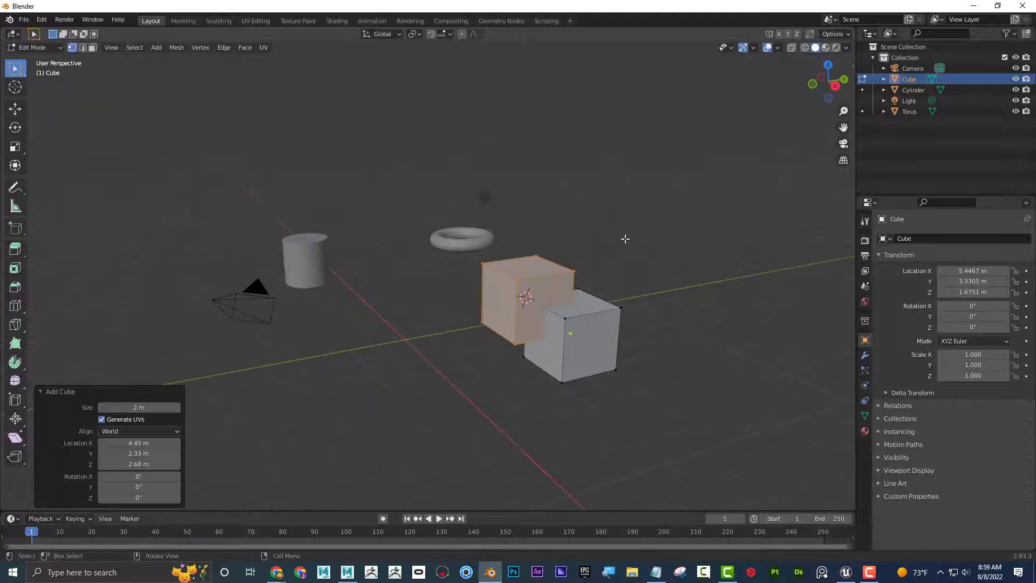
{"action": "middle_click_drag", "start_coordinate": [624, 238], "coordinate": [626, 218]}
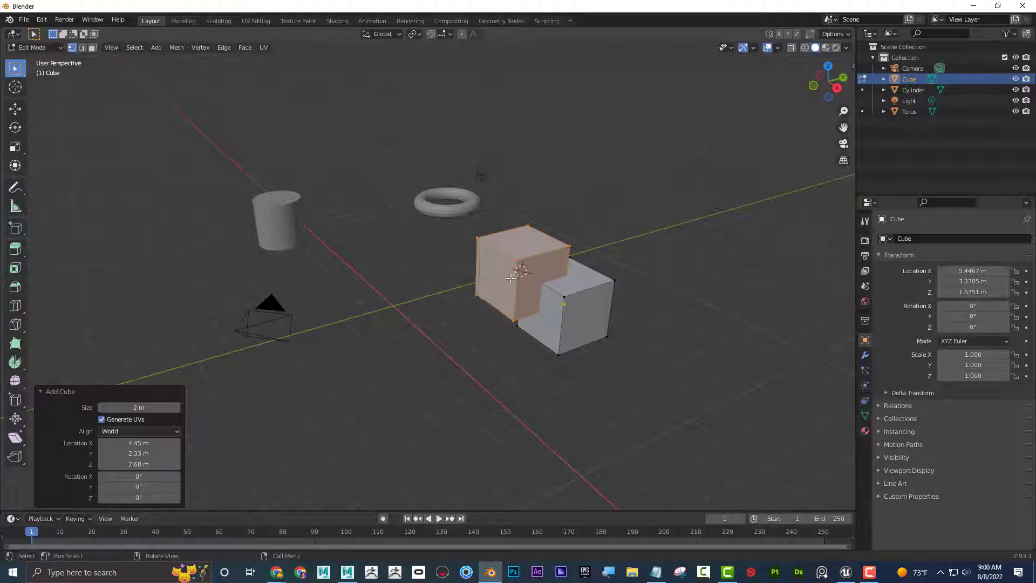
{"action": "middle_click_drag", "start_coordinate": [511, 278], "coordinate": [577, 235]}
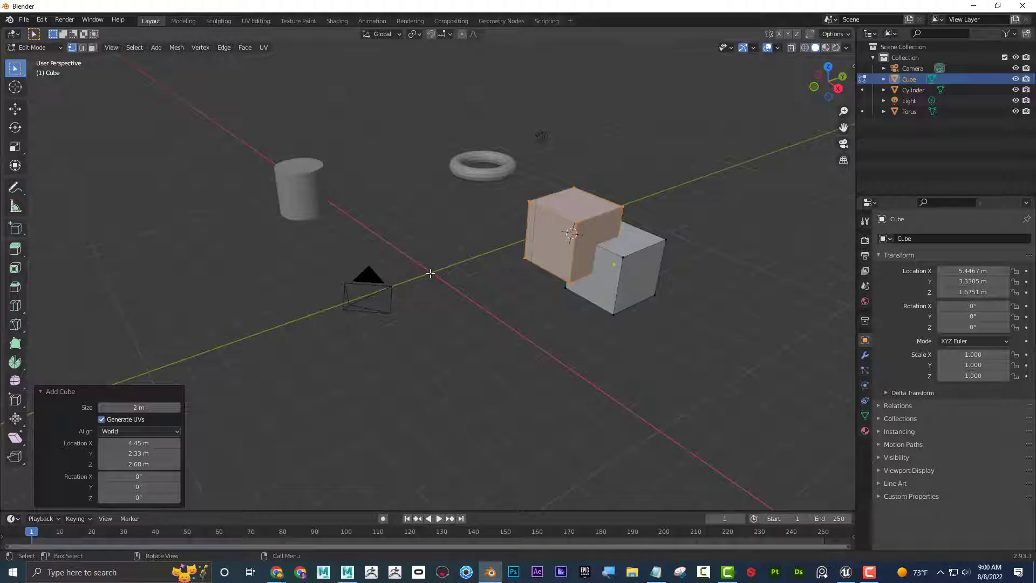
Use the interactive Add Cube tool to draw a thin, flat box at about X 0.905 m, Y -7.44 m, Z 2.76 m.
{"action": "left_click", "coordinate": [20, 236]}
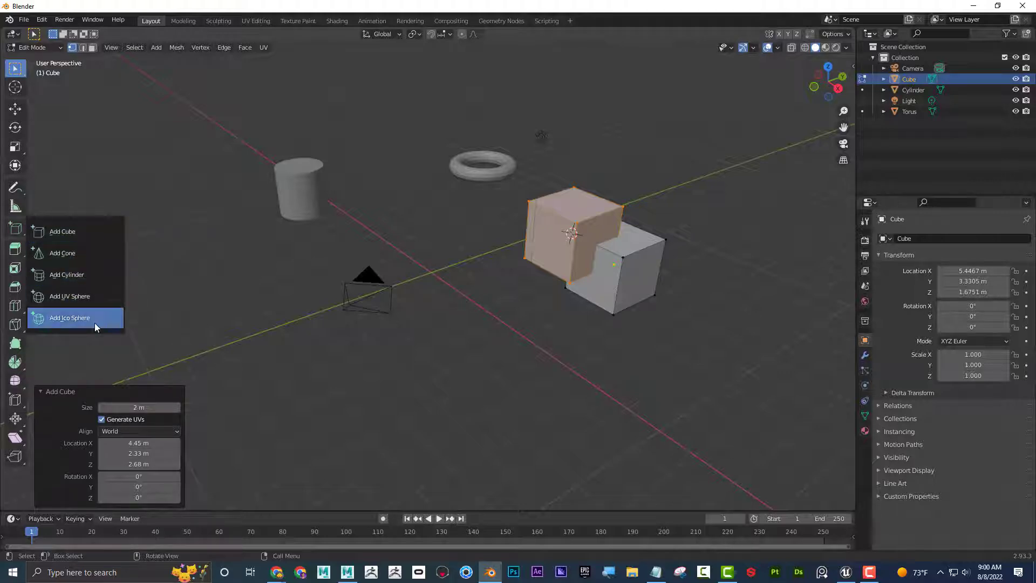
{"action": "left_click", "coordinate": [93, 228]}
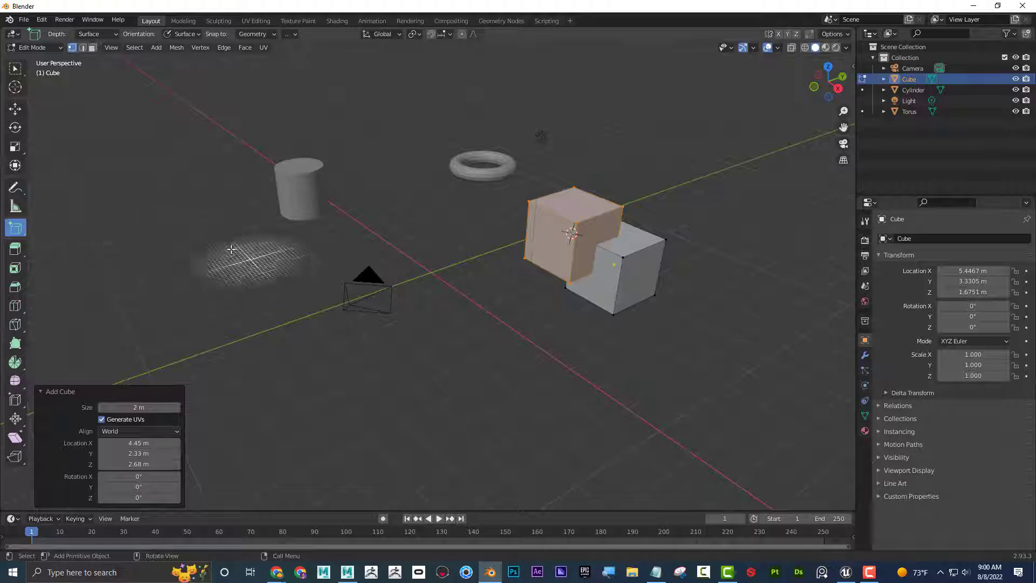
{"action": "left_click_drag", "start_coordinate": [170, 263], "coordinate": [234, 311]}
{"action": "left_click", "coordinate": [294, 284]}
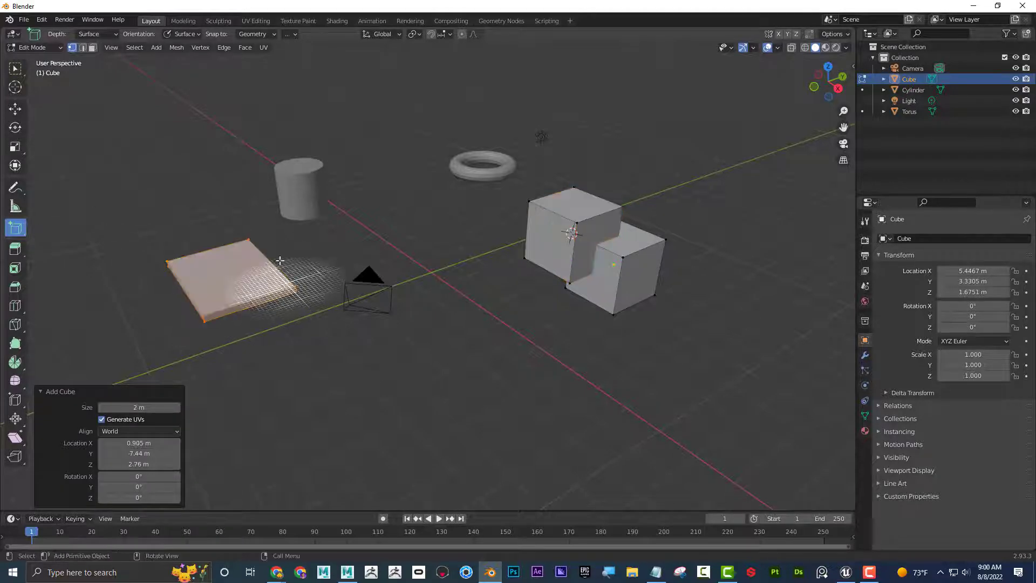
Interactively draw a second box at about X 10 m, Y -3.61 m, Z 3.05 m and check its height against the ground grid.
{"action": "middle_click_drag", "start_coordinate": [343, 224], "coordinate": [372, 248]}
{"action": "left_click_drag", "start_coordinate": [314, 354], "coordinate": [525, 426]}
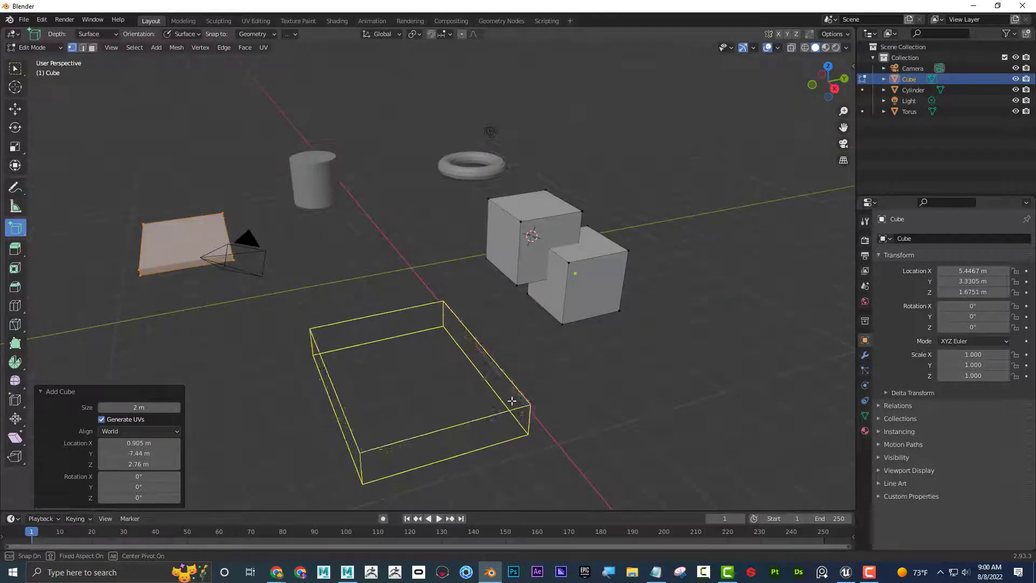
{"action": "left_click", "coordinate": [496, 347]}
{"action": "middle_click_drag", "start_coordinate": [496, 347], "coordinate": [657, 227]}
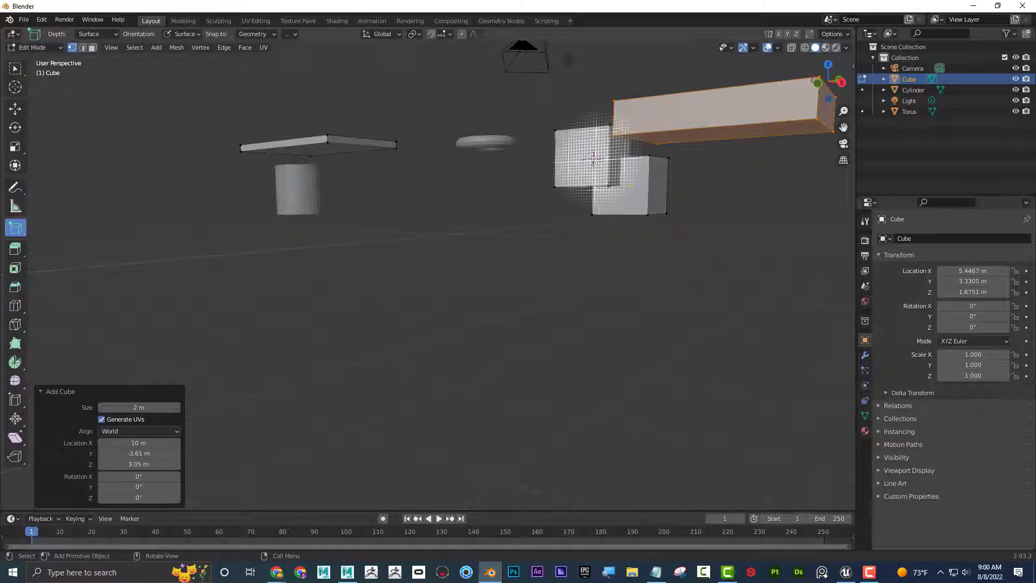
{"action": "middle_click_drag", "start_coordinate": [592, 160], "coordinate": [594, 251]}
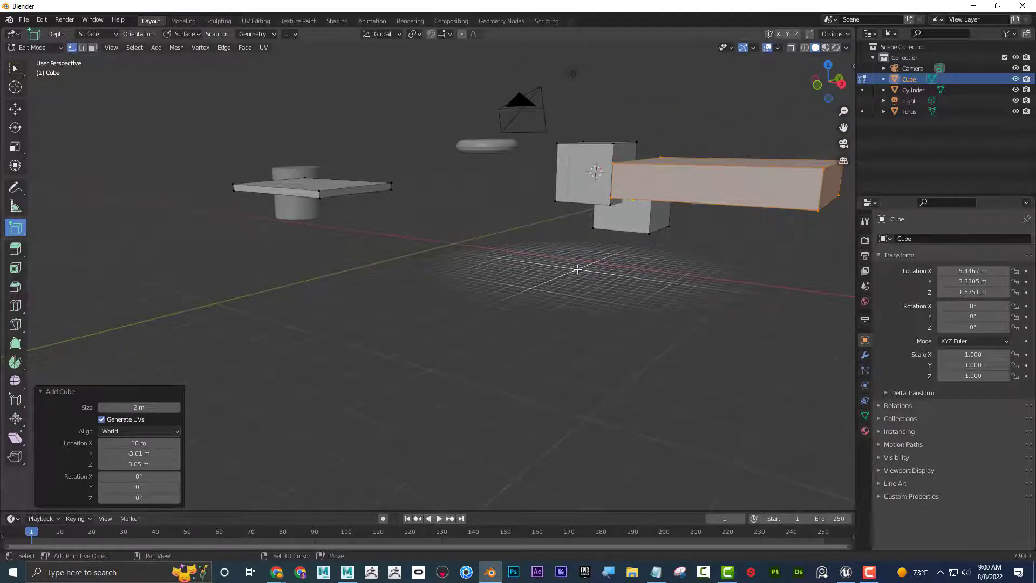
Snap the 3D cursor to the world origin and interactively draw a thick box at about X -9.82 m, Y -7.32 m, Z 0.886 m.
{"action": "key", "text": "shift+s"}
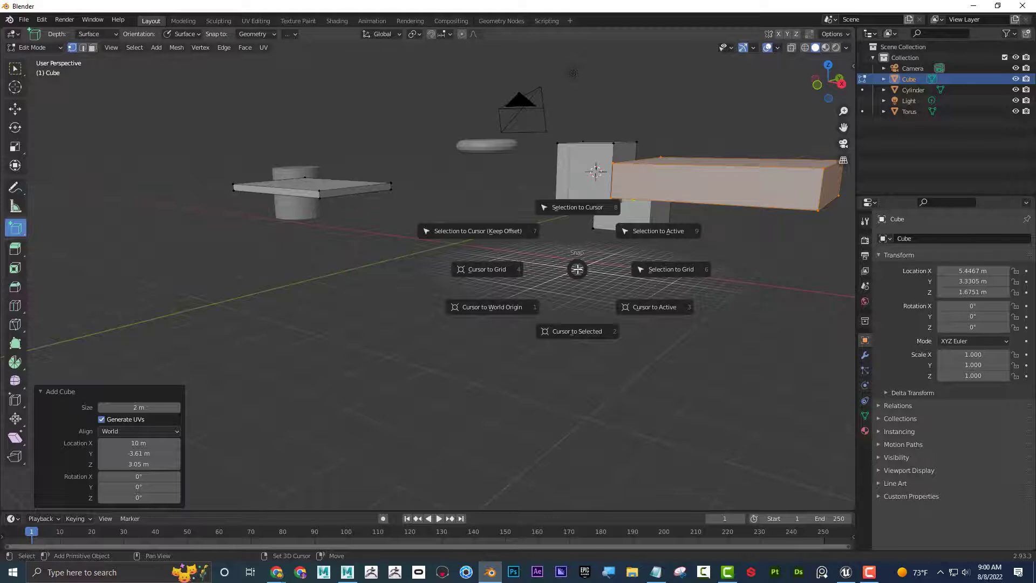
{"action": "left_click", "coordinate": [506, 307]}
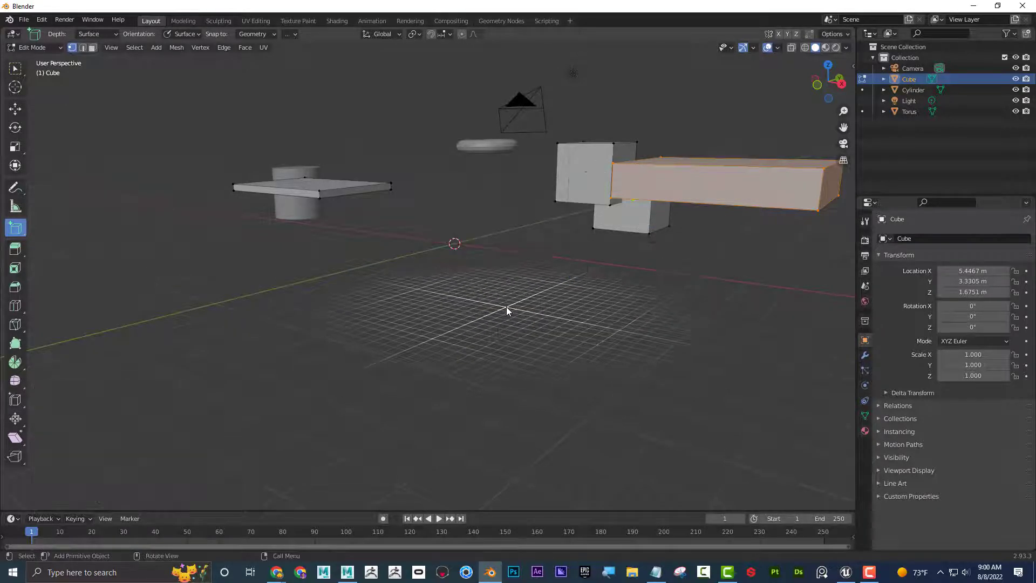
{"action": "middle_click_drag", "start_coordinate": [474, 254], "coordinate": [458, 302]}
{"action": "left_click_drag", "start_coordinate": [89, 203], "coordinate": [243, 250]}
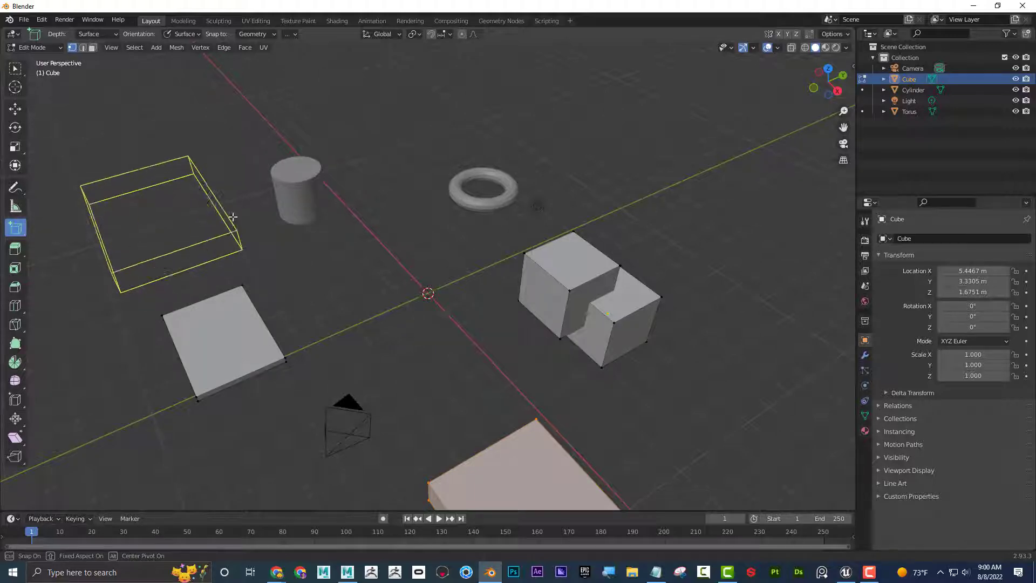
{"action": "left_click", "coordinate": [232, 199]}
{"action": "middle_click_drag", "start_coordinate": [232, 199], "coordinate": [493, 232]}
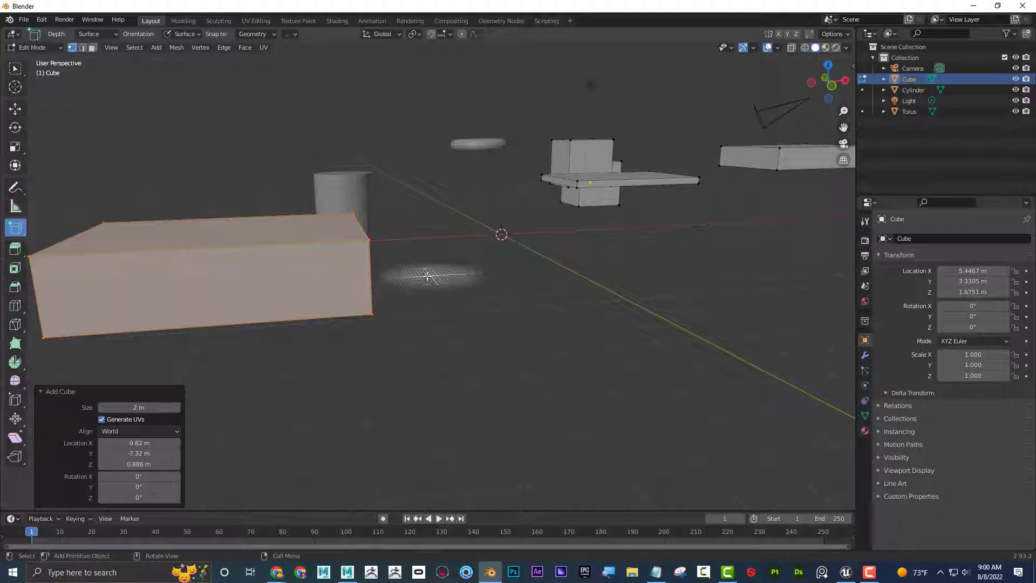
{"action": "middle_click_drag", "start_coordinate": [496, 243], "coordinate": [456, 303]}
{"action": "scroll", "coordinate": [484, 280], "scroll_direction": "down", "scroll_amount": 4}
{"action": "scroll", "coordinate": [456, 304], "scroll_direction": "down", "scroll_amount": 1}
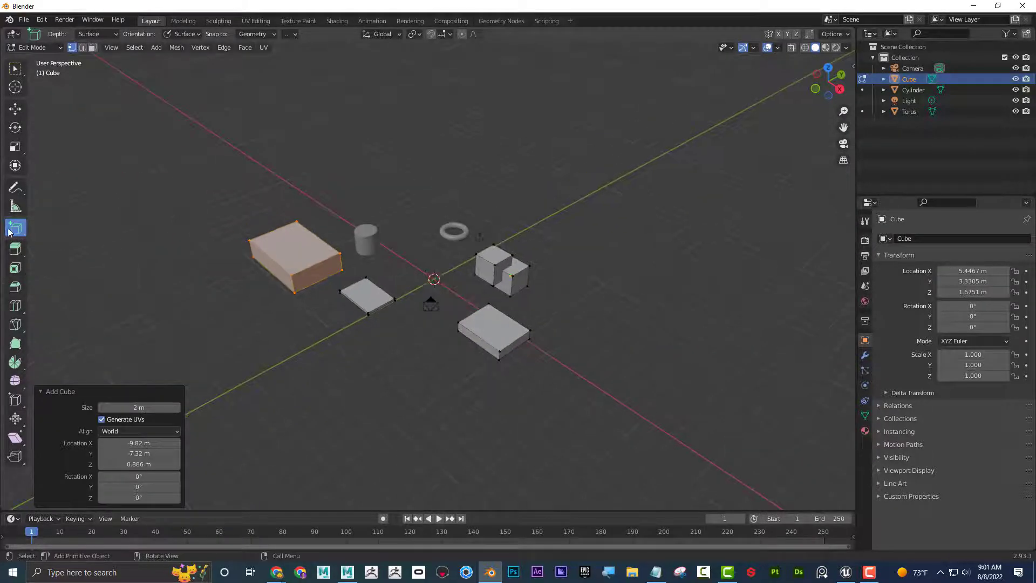
Use the interactive Add Cylinder tool to draw a 32-vertex cylinder at about X 13.7 m, Y 13.7 m, Z 2.02 m.
{"action": "left_click_drag", "start_coordinate": [12, 233], "coordinate": [74, 273]}
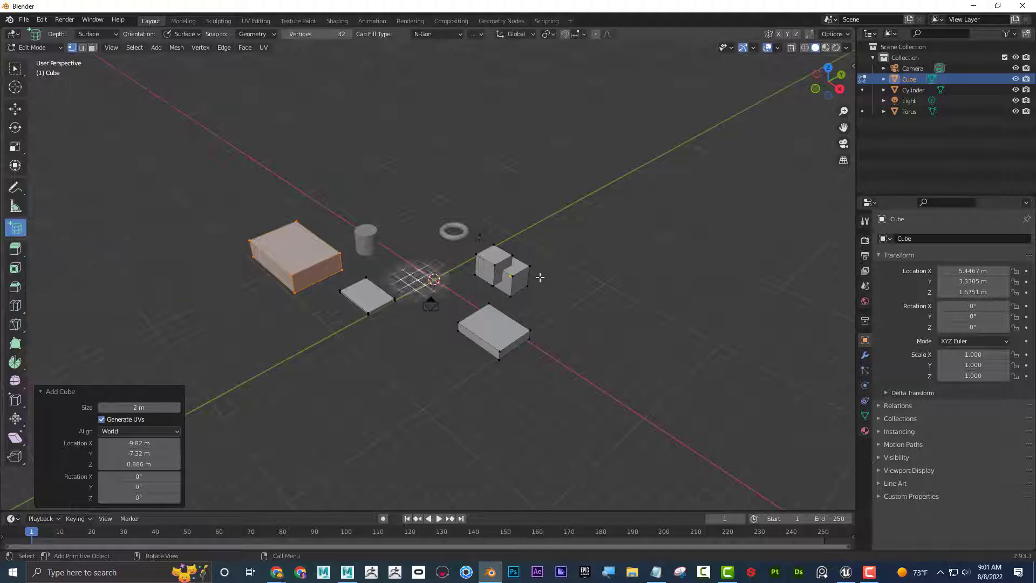
{"action": "left_click_drag", "start_coordinate": [633, 295], "coordinate": [720, 315]}
{"action": "left_click", "coordinate": [610, 227]}
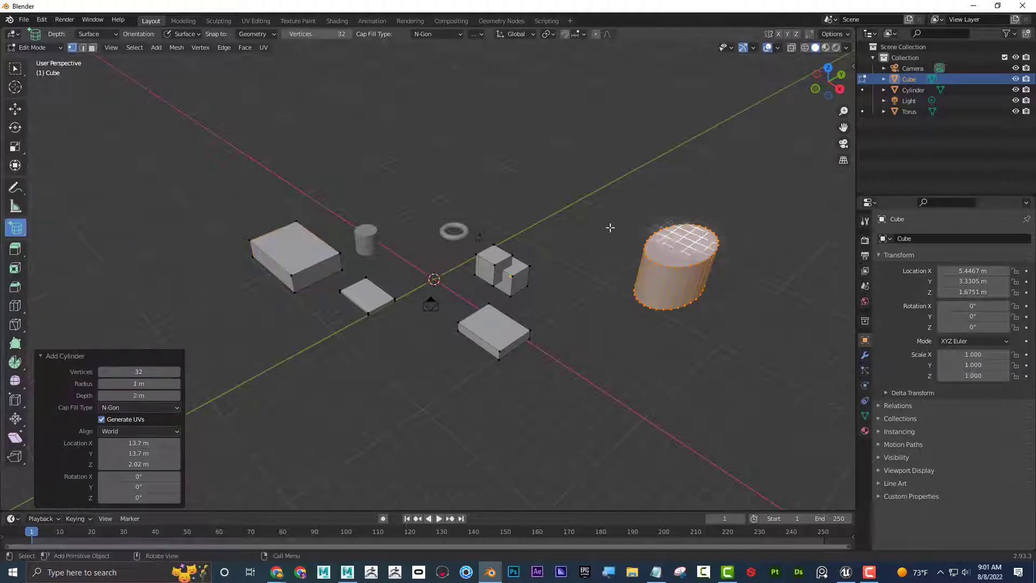
Interactively draw a UV sphere with 32 segments and 16 rings at about X -9.17 m, Y 16.4 m, Z 1.68 m.
{"action": "left_click_drag", "start_coordinate": [15, 229], "coordinate": [95, 313]}
{"action": "left_click_drag", "start_coordinate": [449, 184], "coordinate": [531, 175]}
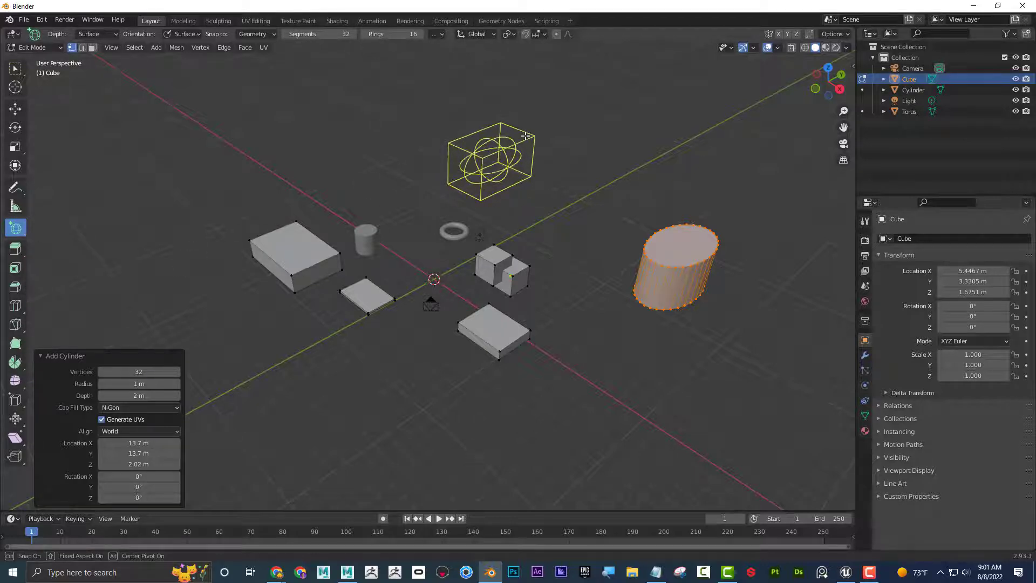
{"action": "left_click", "coordinate": [526, 138]}
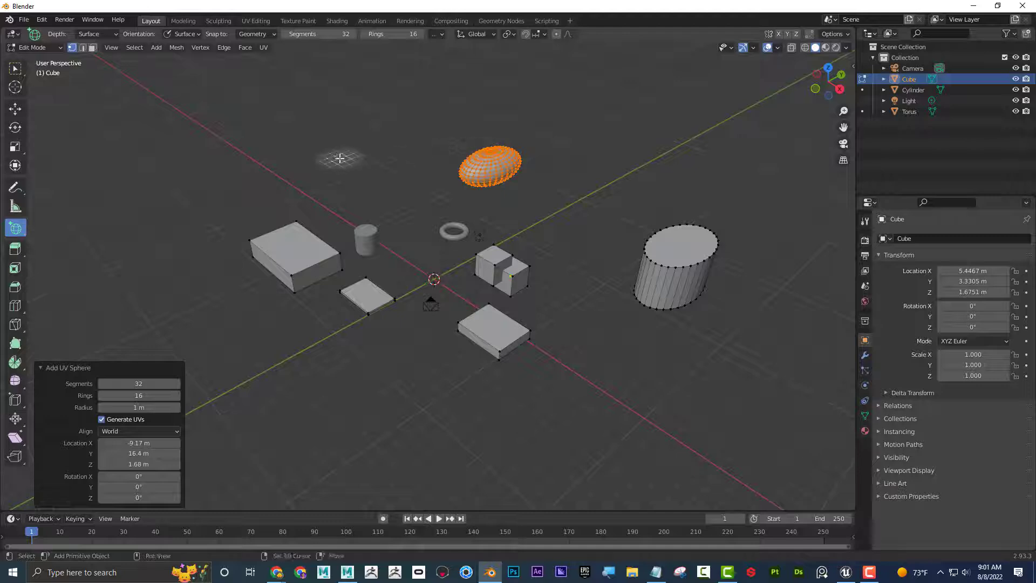
Interactively draw a UV sphere at about X -19.2 m, Y 10.5 m, Z 1.95 m and a small one on the thick box's top face.
{"action": "left_click_drag", "start_coordinate": [339, 158], "coordinate": [434, 158]}
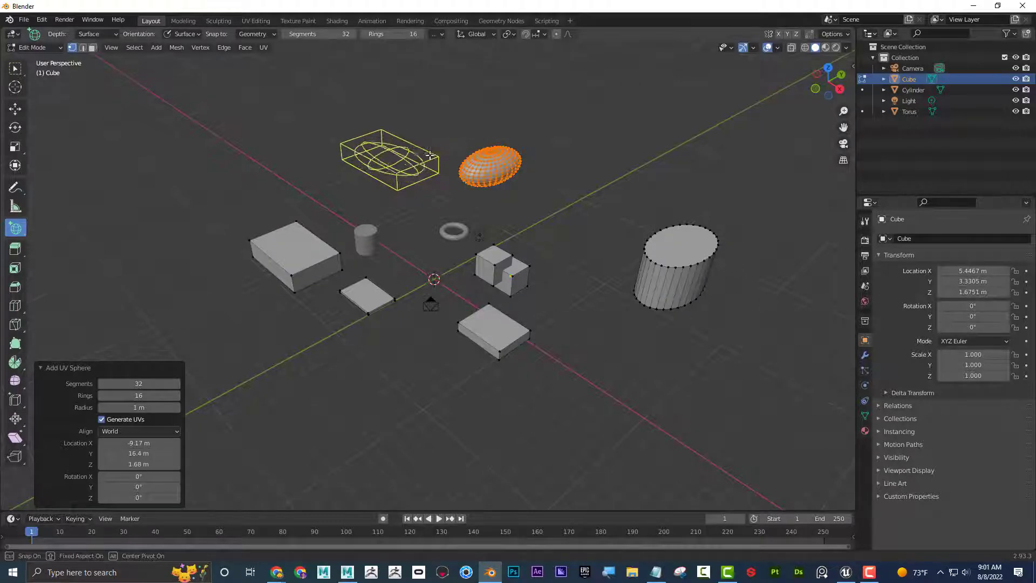
{"action": "left_click", "coordinate": [429, 155]}
{"action": "middle_click_drag", "start_coordinate": [429, 155], "coordinate": [104, 208]}
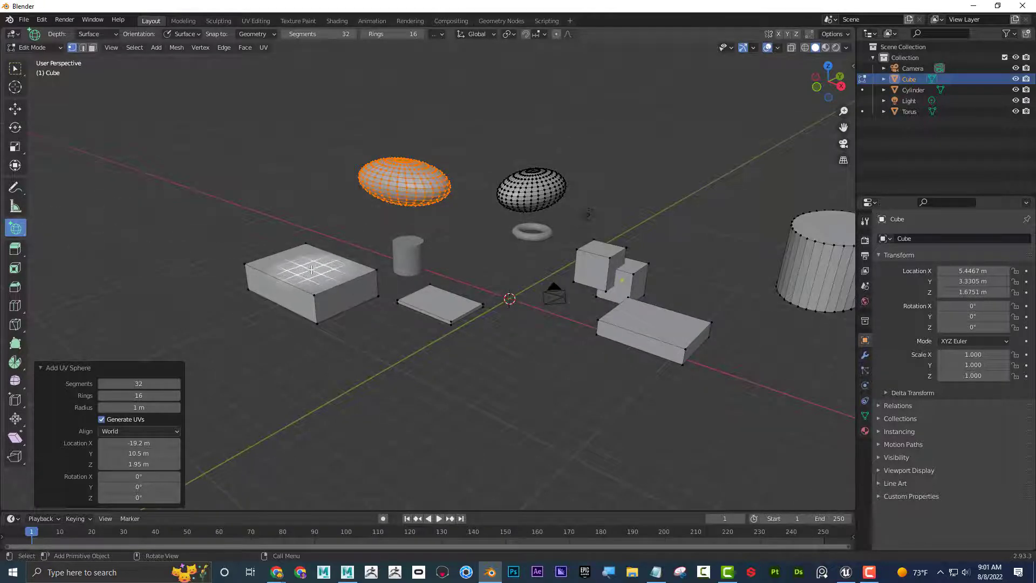
{"action": "left_click_drag", "start_coordinate": [312, 269], "coordinate": [328, 274]}
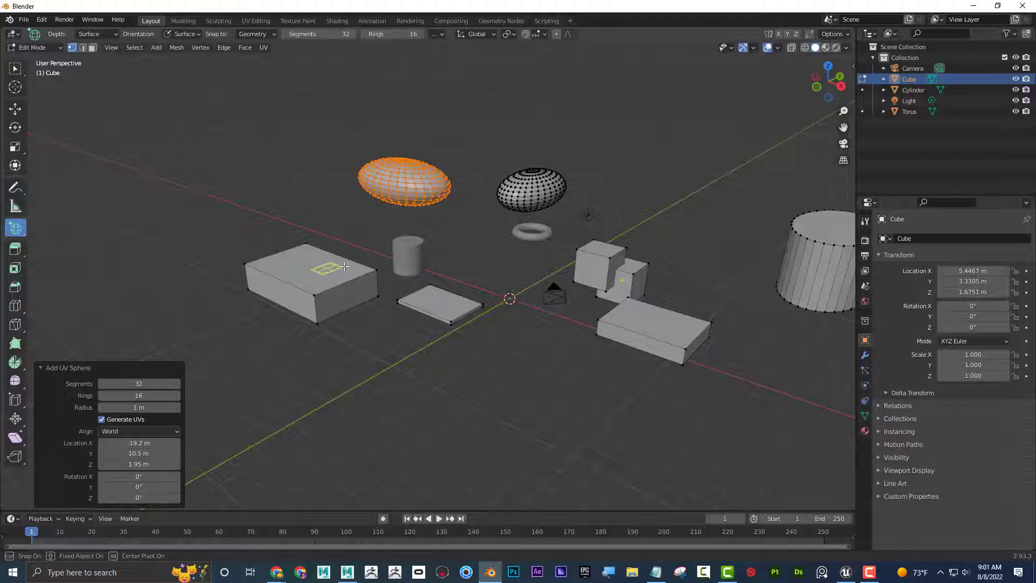
{"action": "left_click", "coordinate": [339, 249]}
Draw small UV spheres on two adjacent side faces of the thick box, the second at about X -8.67 m, Y -10.2 m, Z 0.993 m.
{"action": "middle_click_drag", "start_coordinate": [364, 254], "coordinate": [386, 233]}
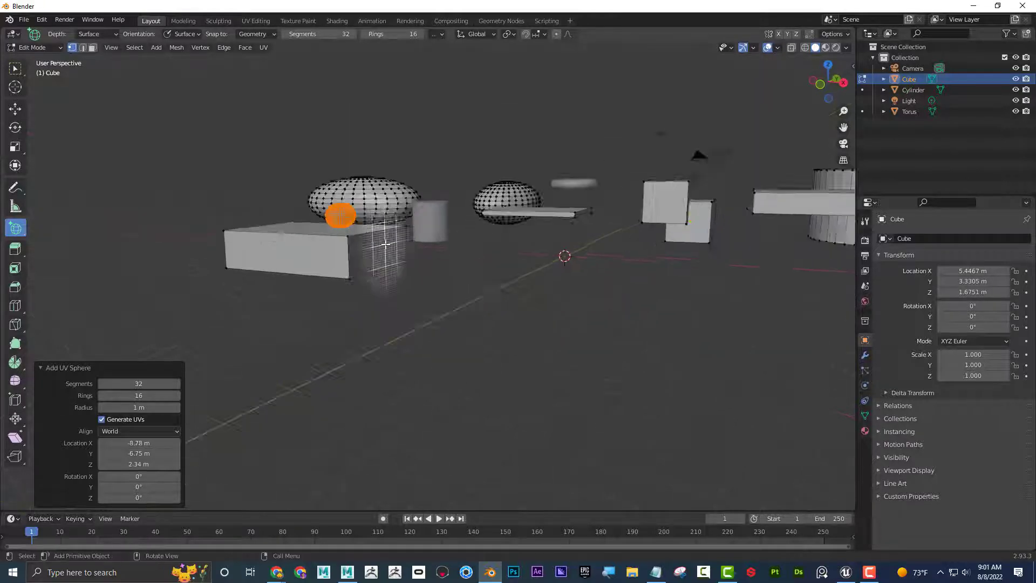
{"action": "scroll", "coordinate": [377, 236], "scroll_direction": "up", "scroll_amount": 3}
{"action": "left_click_drag", "start_coordinate": [344, 236], "coordinate": [369, 238]}
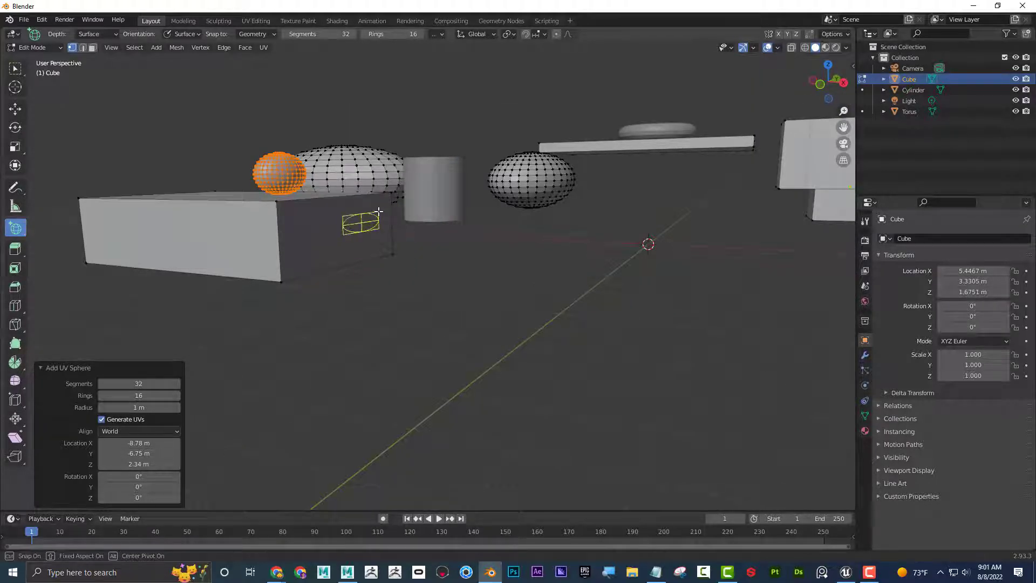
{"action": "left_click", "coordinate": [400, 214]}
{"action": "mouse_move", "coordinate": [399, 214]}
{"action": "middle_mouse_down"}
{"action": "mouse_move", "coordinate": [471, 250]}
{"action": "mouse_move", "coordinate": [506, 226]}
{"action": "mouse_move", "coordinate": [394, 254]}
{"action": "middle_mouse_up"}
{"action": "left_click_drag", "start_coordinate": [387, 252], "coordinate": [426, 257]}
{"action": "left_click", "coordinate": [421, 259]}
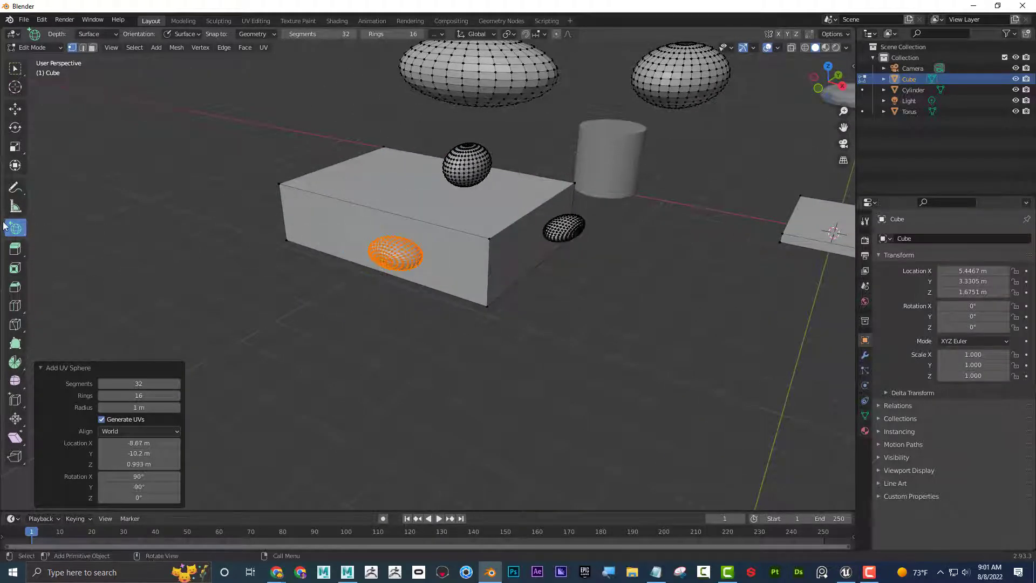
Draw a small UV sphere on the large cylinder's side surface at about X 12.7 m, Y 9.59 m, Z 2.99 m.
{"action": "middle_click_drag", "start_coordinate": [529, 225], "coordinate": [492, 234]}
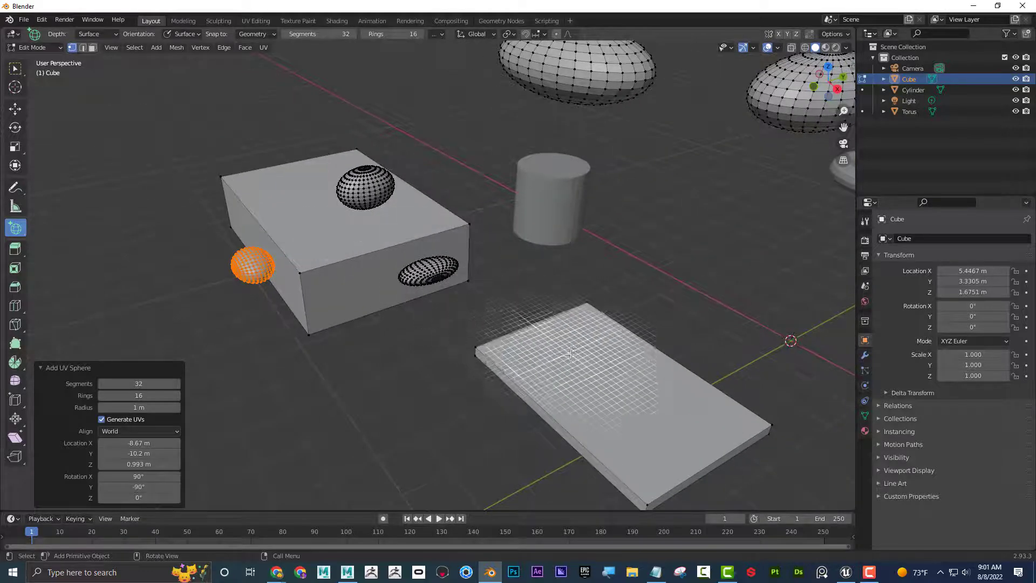
{"action": "scroll", "coordinate": [644, 353], "scroll_direction": "down", "scroll_amount": 5}
{"action": "middle_click_drag", "start_coordinate": [651, 353], "coordinate": [556, 341]}
{"action": "mouse_move", "coordinate": [556, 341]}
{"action": "middle_mouse_down"}
{"action": "mouse_move", "coordinate": [555, 330]}
{"action": "mouse_move", "coordinate": [571, 340]}
{"action": "middle_mouse_up"}
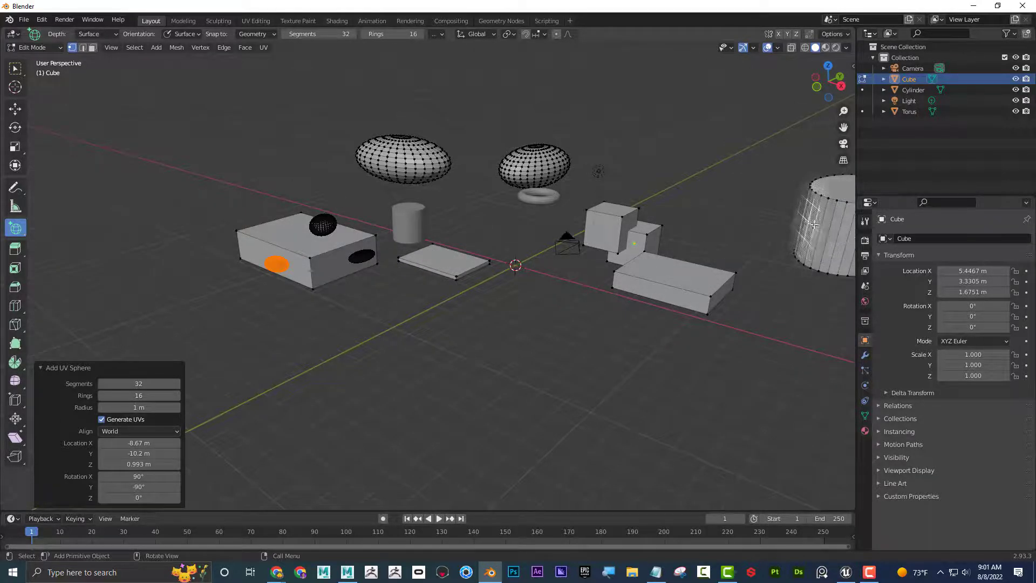
{"action": "left_click_drag", "start_coordinate": [813, 224], "coordinate": [833, 224]}
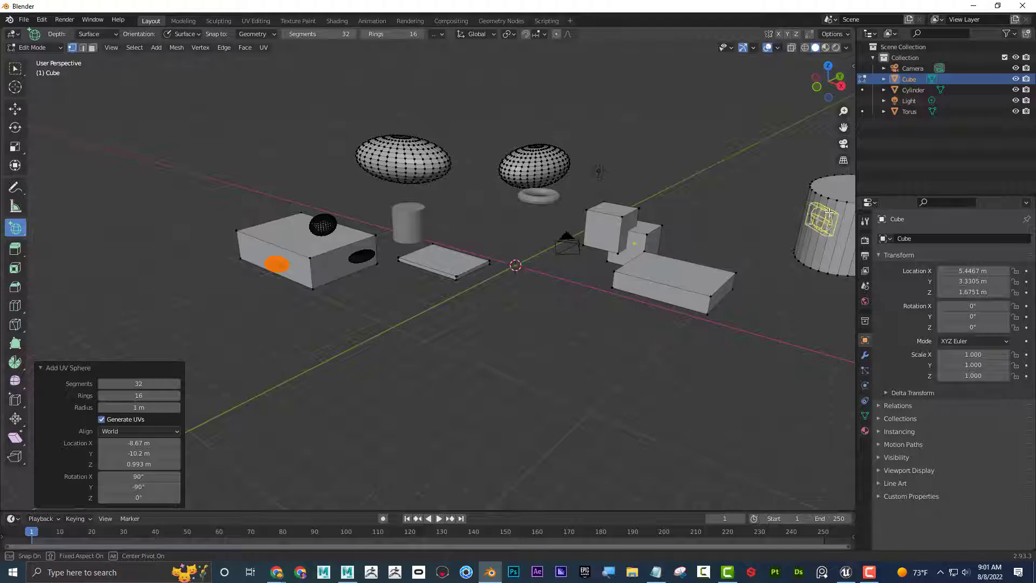
{"action": "left_click", "coordinate": [817, 212]}
Draw a small UV sphere on the top face of the raised flat box at about X 10.4 m, Y -3.28 m, Z 3.77 m.
{"action": "middle_click_drag", "start_coordinate": [772, 243], "coordinate": [588, 253]}
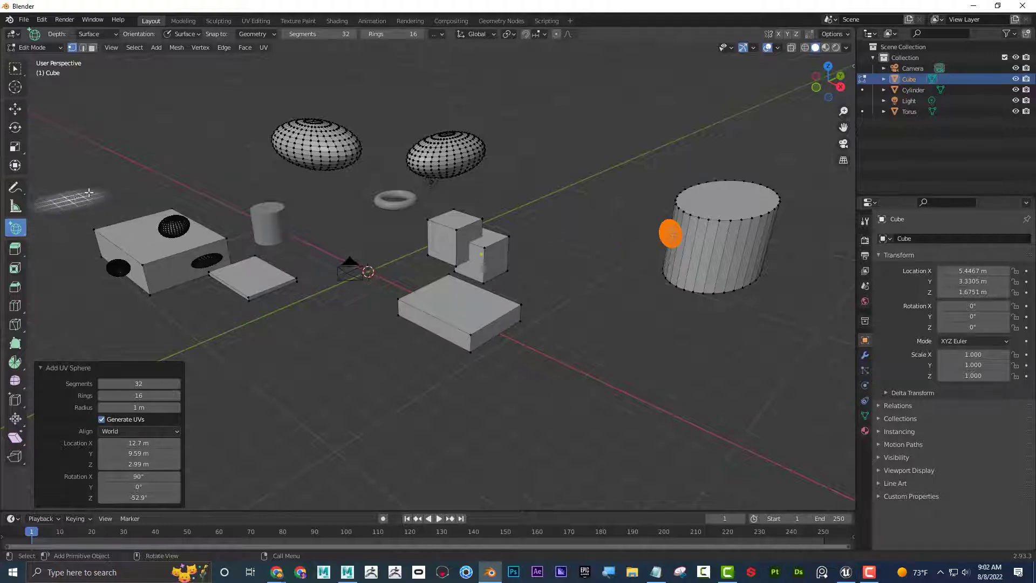
{"action": "middle_click_drag", "start_coordinate": [288, 173], "coordinate": [318, 189], "text": "shift"}
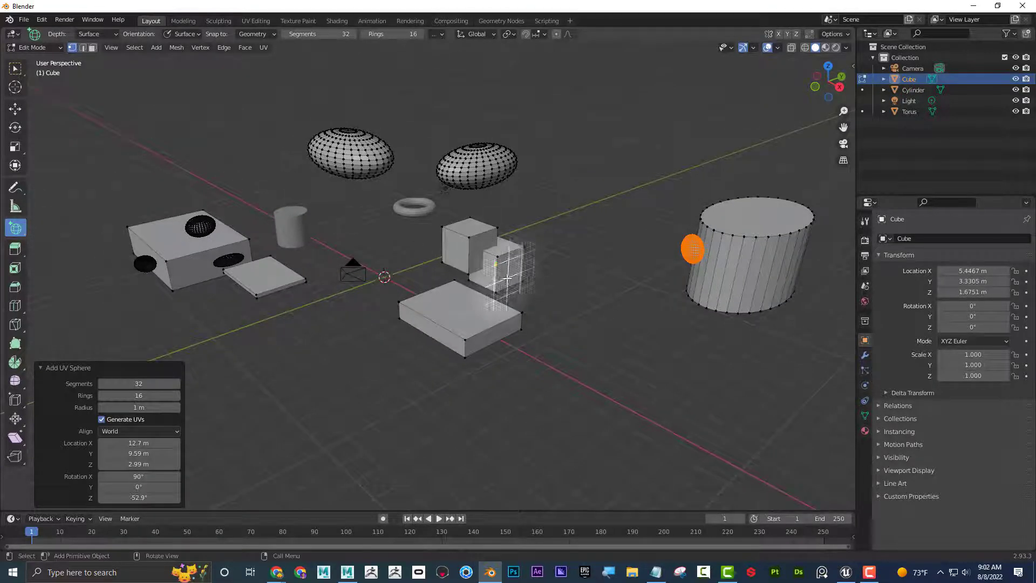
{"action": "middle_click_drag", "start_coordinate": [540, 276], "coordinate": [555, 277], "text": "shift"}
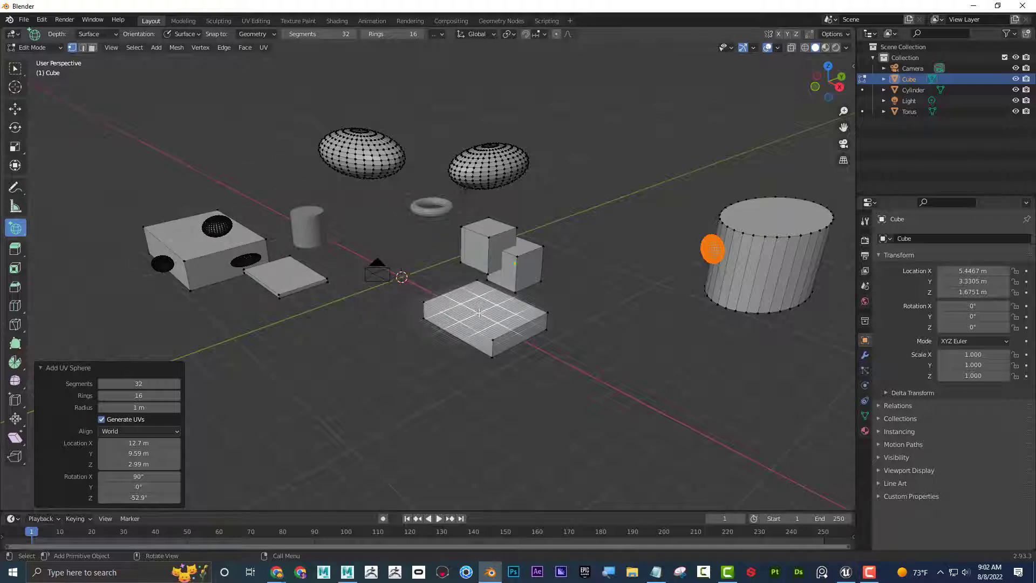
{"action": "left_click_drag", "start_coordinate": [477, 309], "coordinate": [499, 319]}
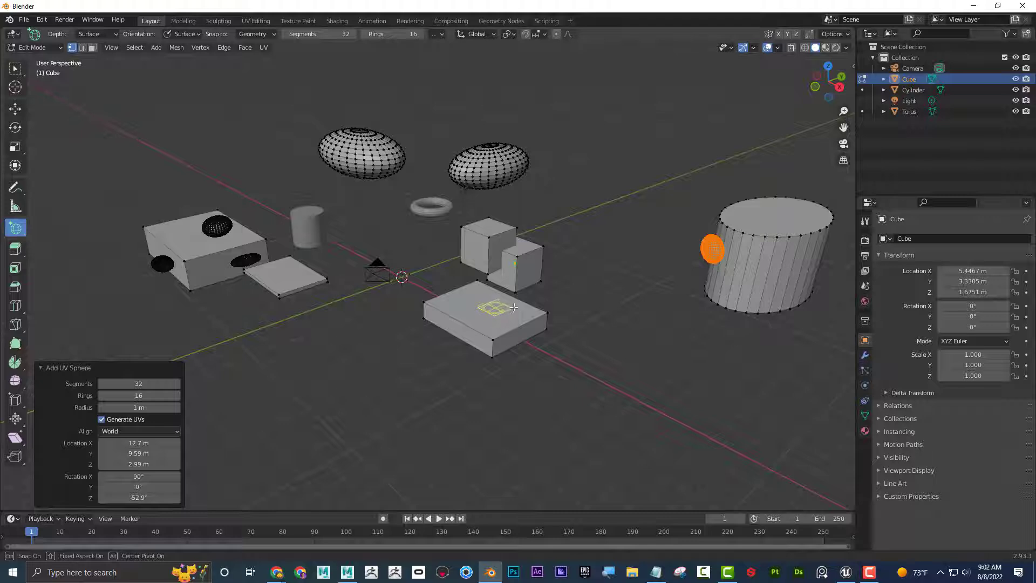
{"action": "left_click", "coordinate": [515, 291]}
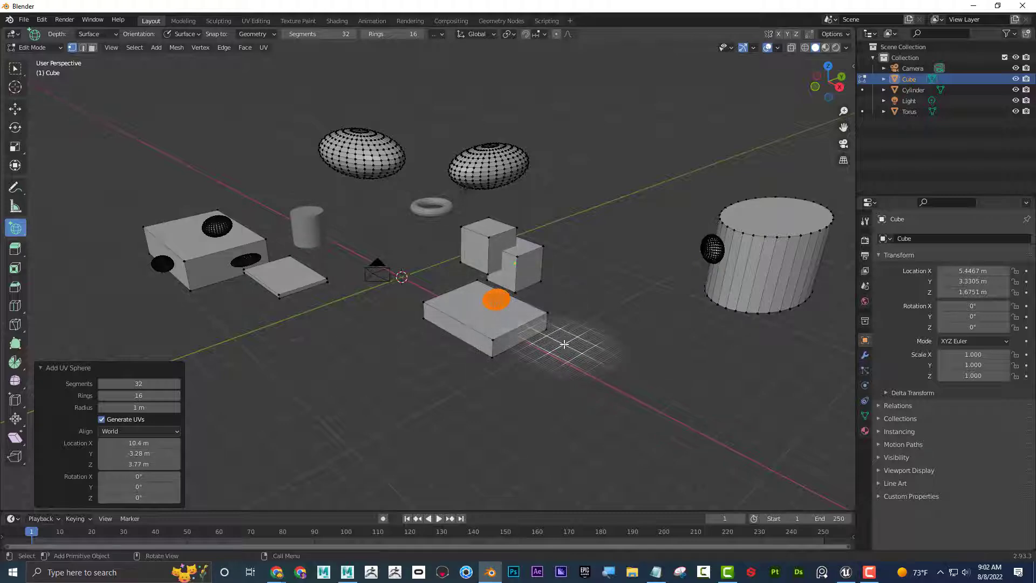
{"action": "middle_click_drag", "start_coordinate": [500, 314], "coordinate": [622, 369]}
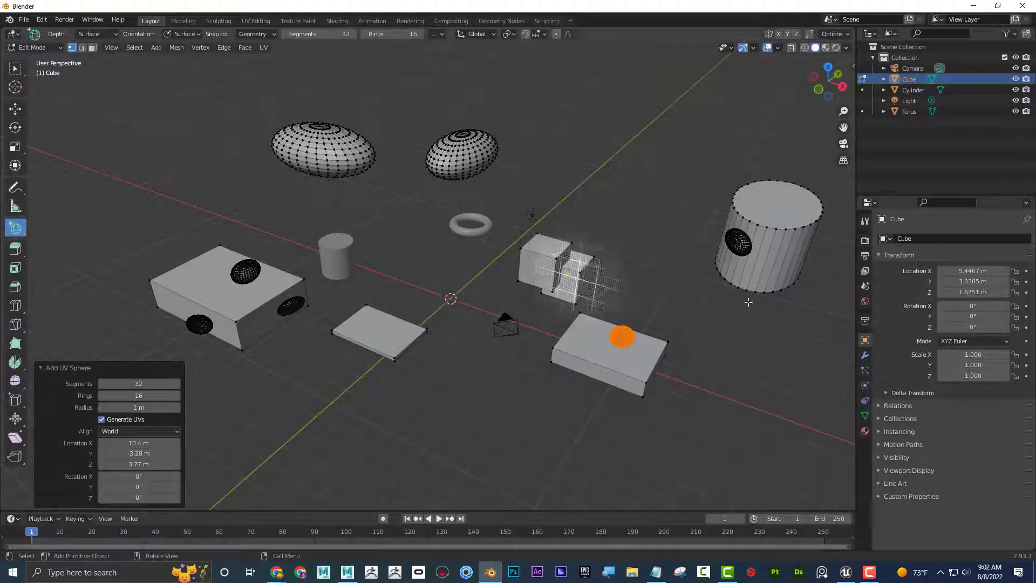